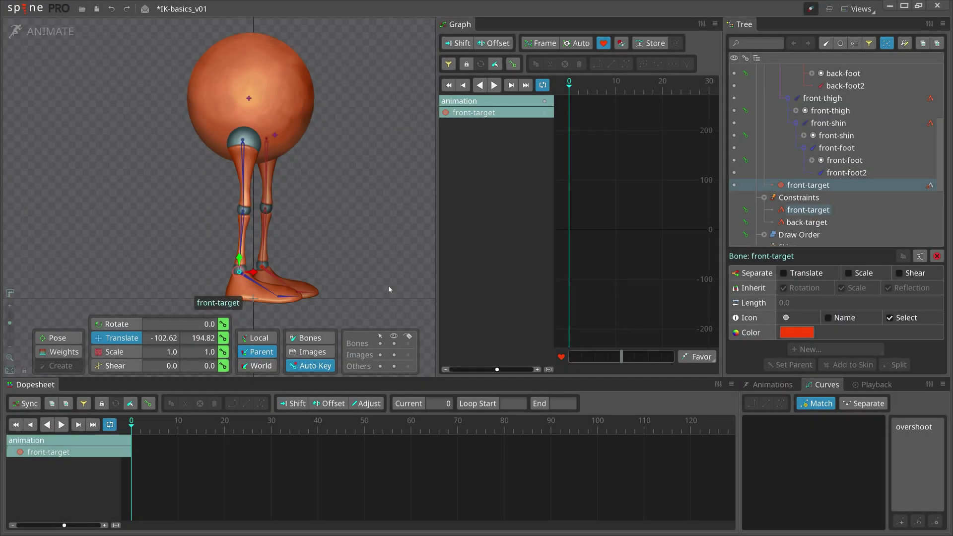
Drag the demo rigs to preview the IK-driven front leg, the sack deformation and walker movement
drag(389, 289, 348, 197)
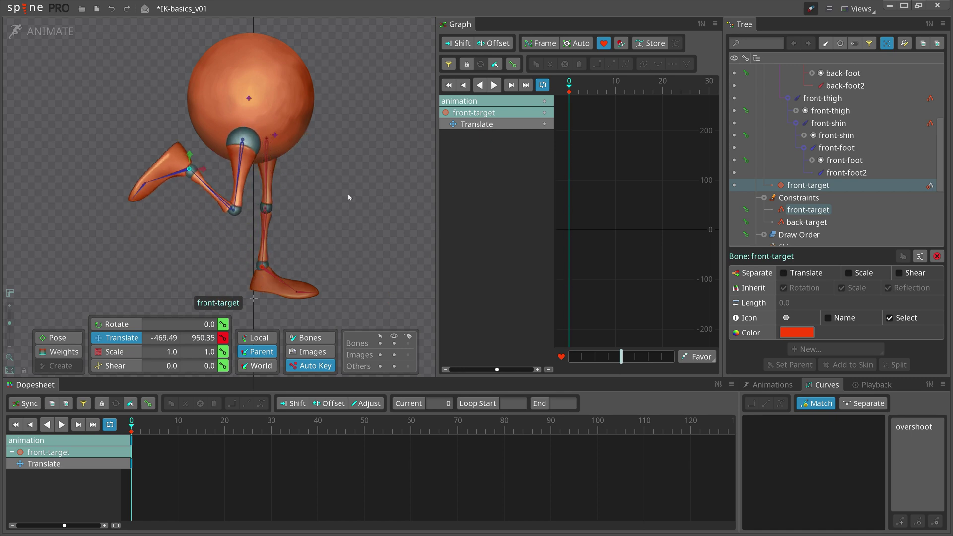
drag(348, 196, 360, 206)
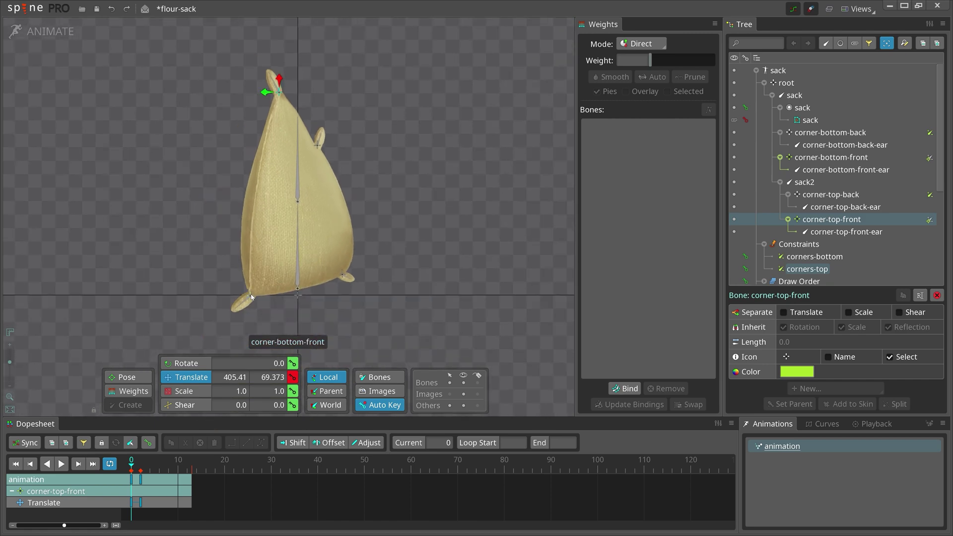
mouse_move(252, 296)
mouse_down()
mouse_move(255, 313)
mouse_move(276, 319)
mouse_move(234, 270)
mouse_move(217, 303)
mouse_up()
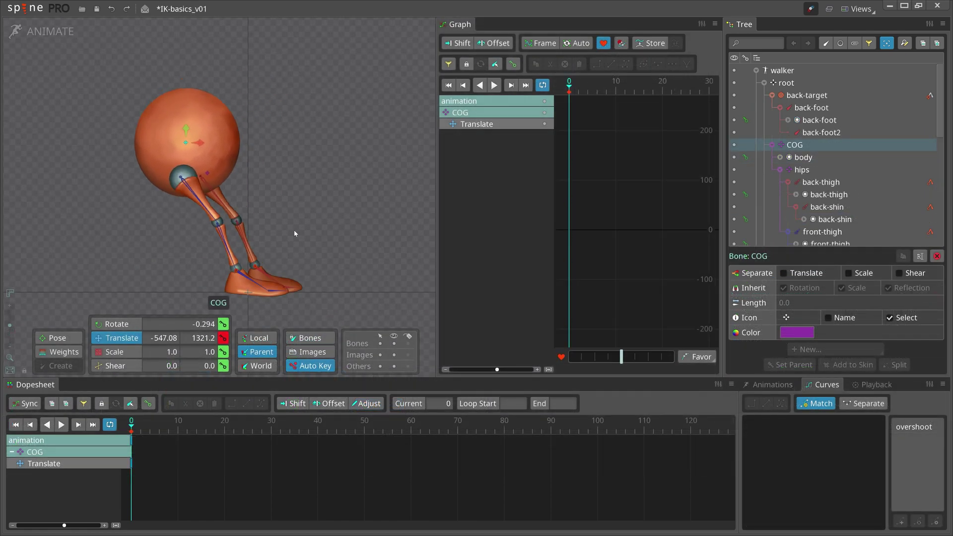
drag(295, 230, 345, 246)
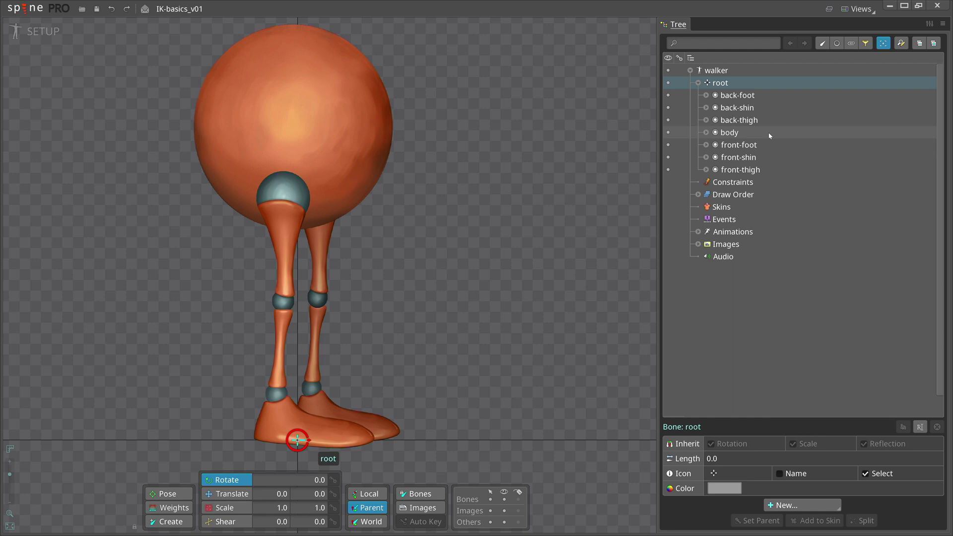
Create a new bone holding the body image and rename it COG
click(768, 134)
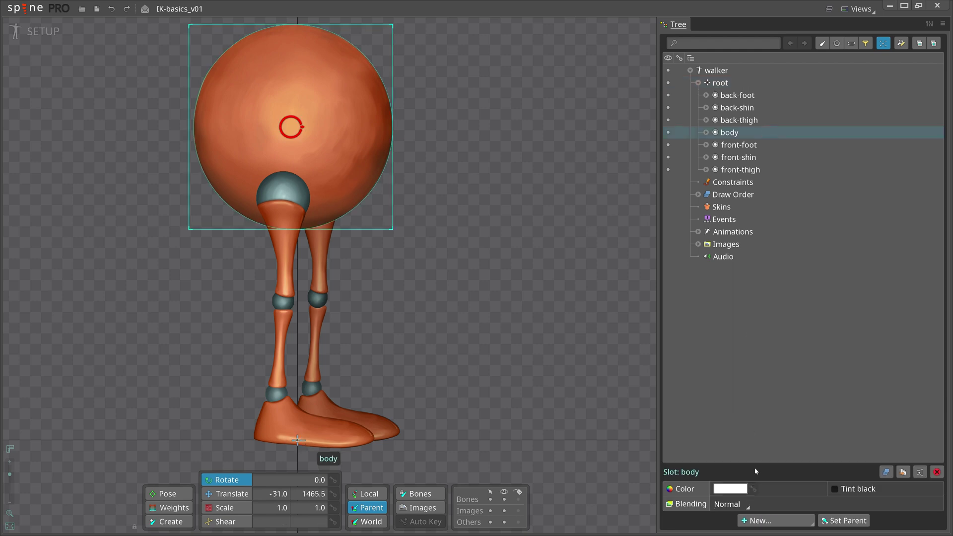
click(774, 520)
click(768, 440)
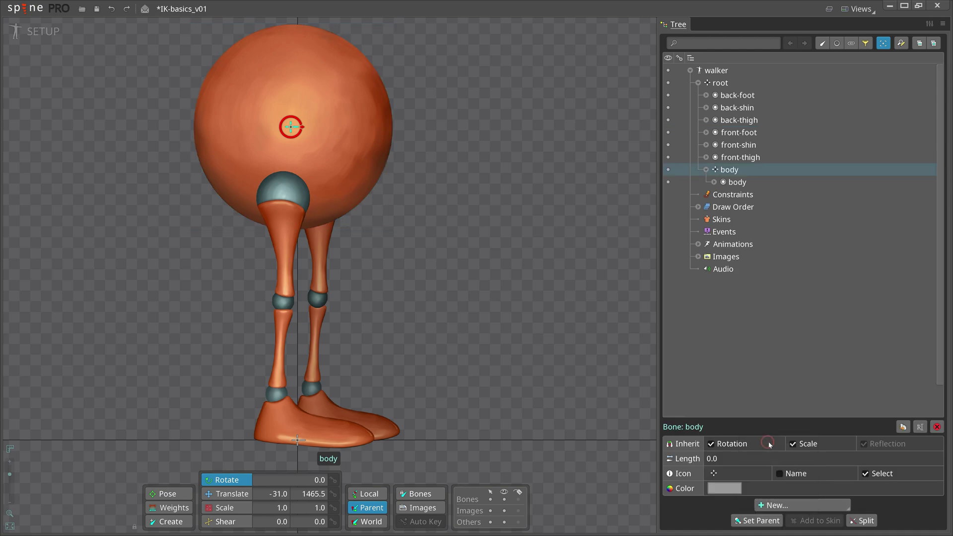
double_click(728, 169)
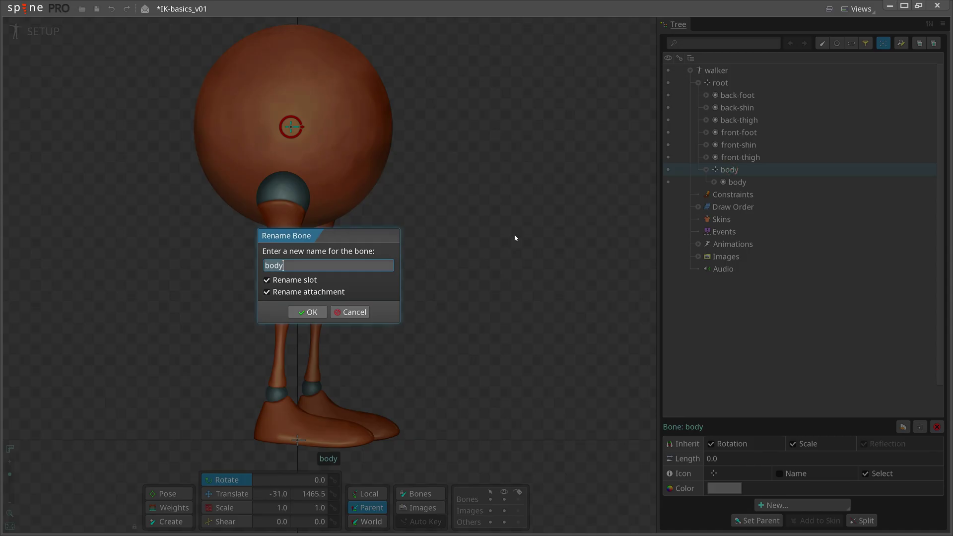
text(COG)
click(267, 293)
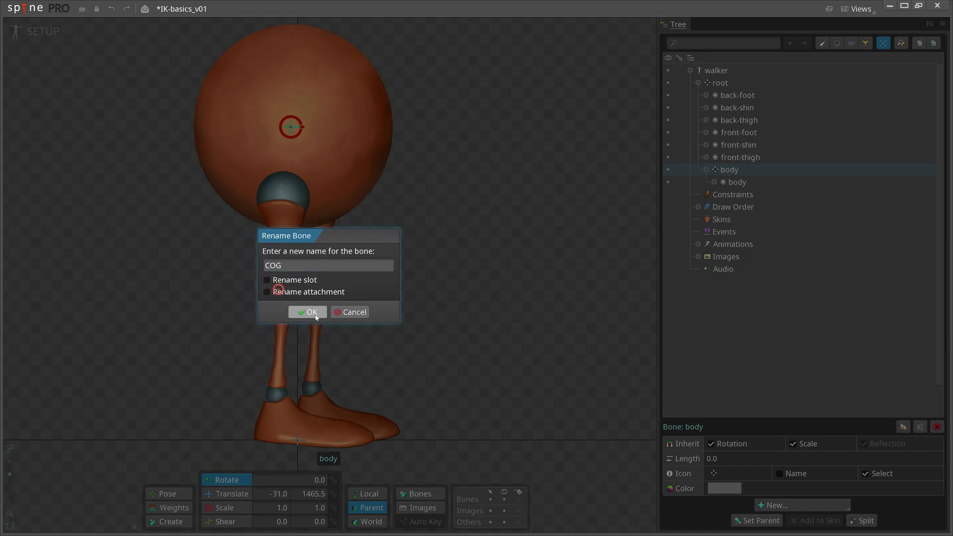
click(307, 312)
Set the COG bone's colour to purple
click(720, 475)
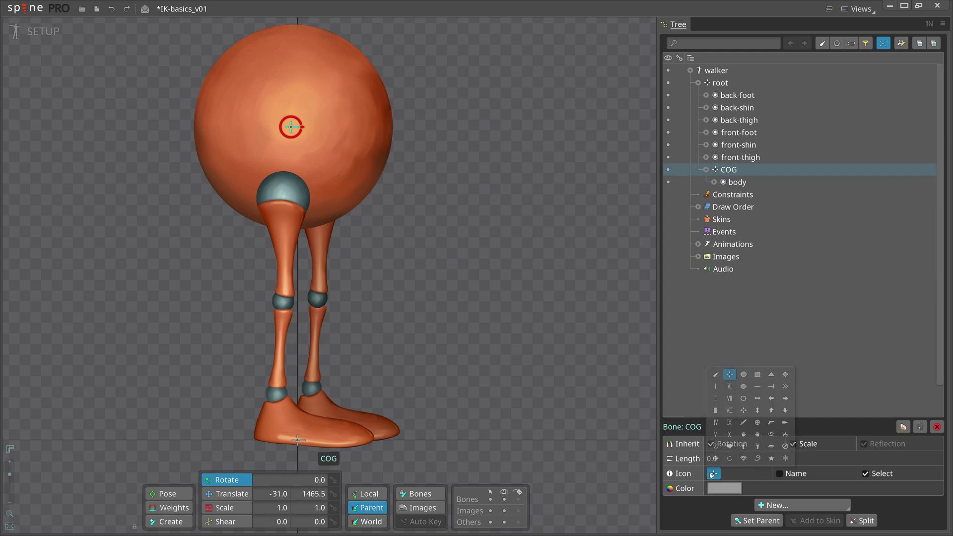
click(724, 488)
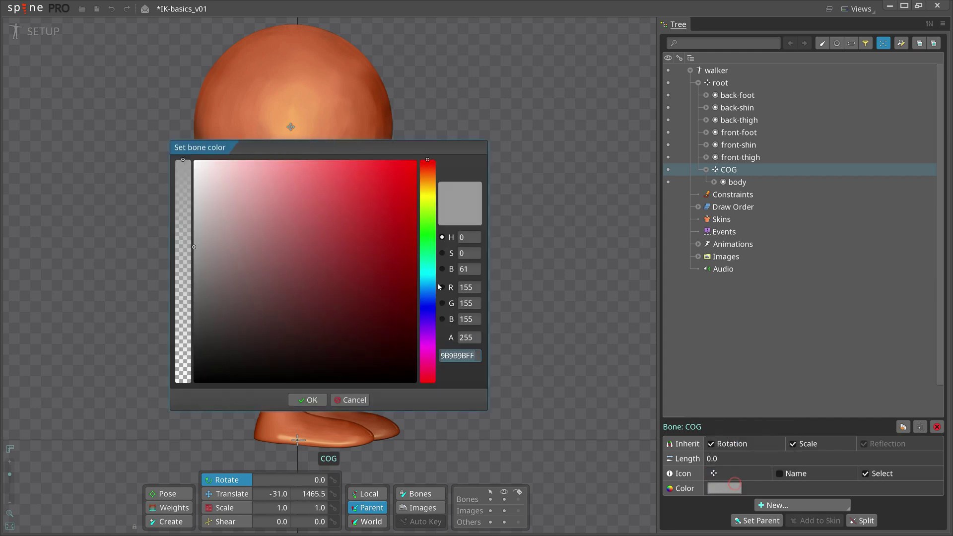
click(427, 337)
click(363, 215)
click(307, 399)
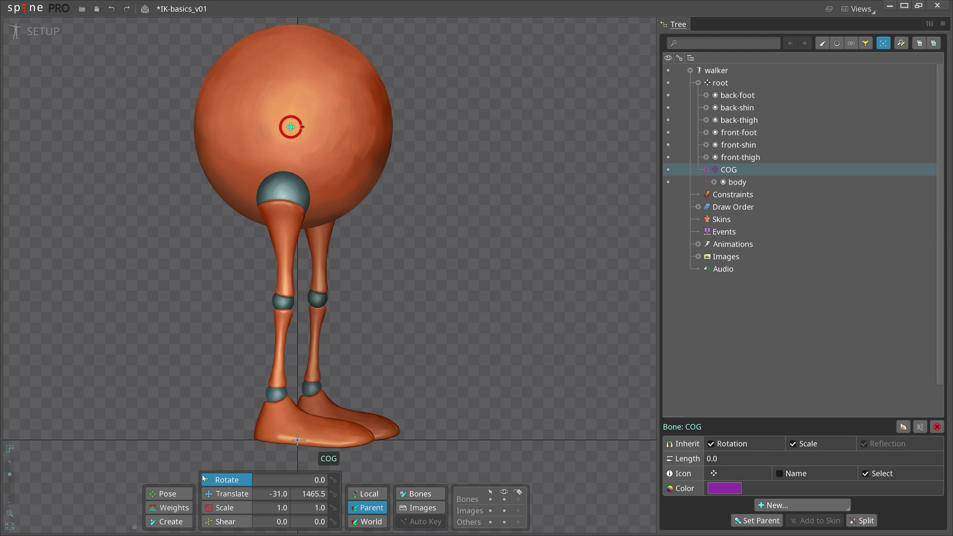
Create a bone under COG with the Create tool and name it hips
click(170, 521)
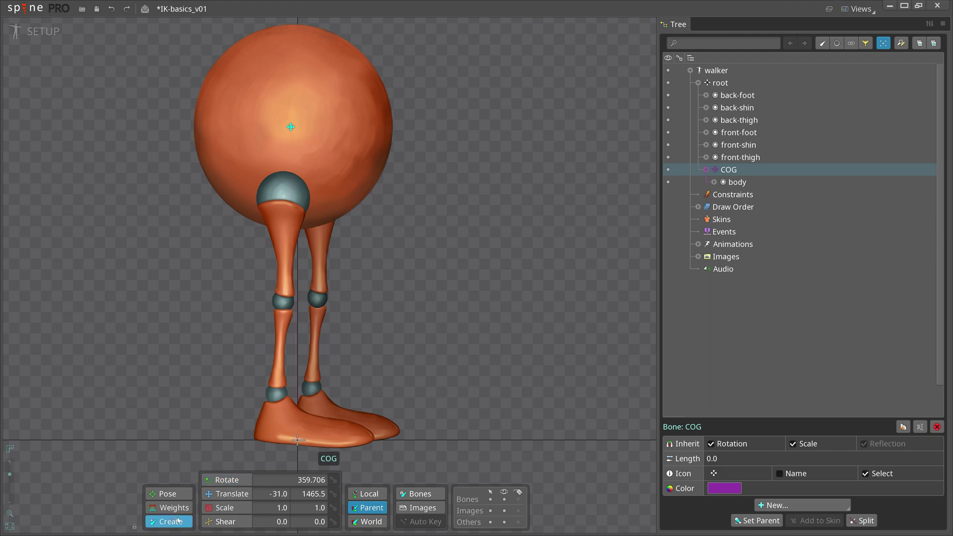
click(332, 185)
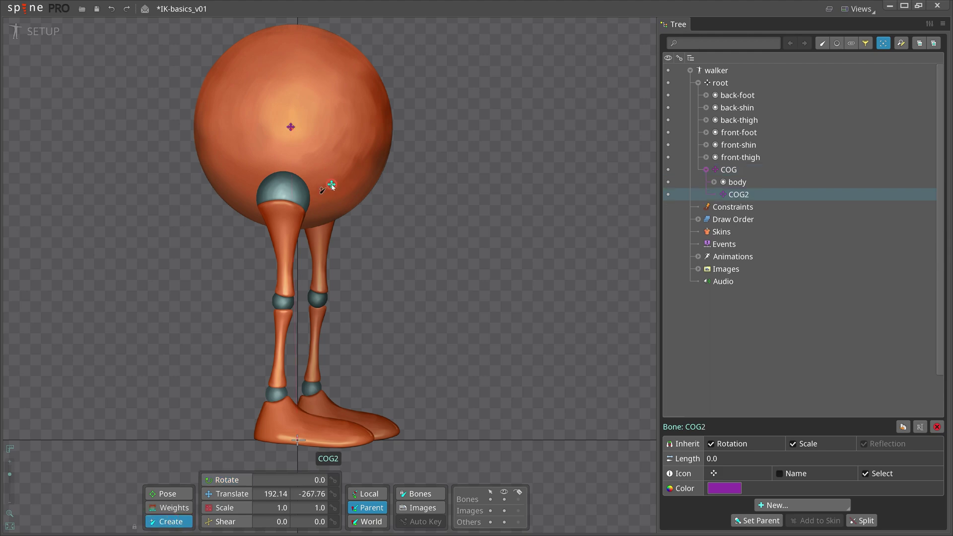
click(754, 196)
text(hip)
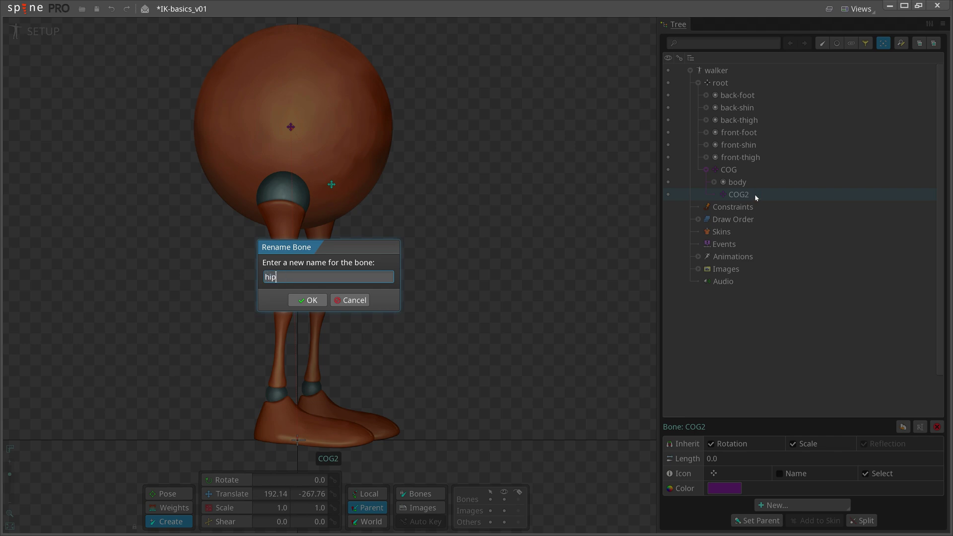
text(s)
key(Return)
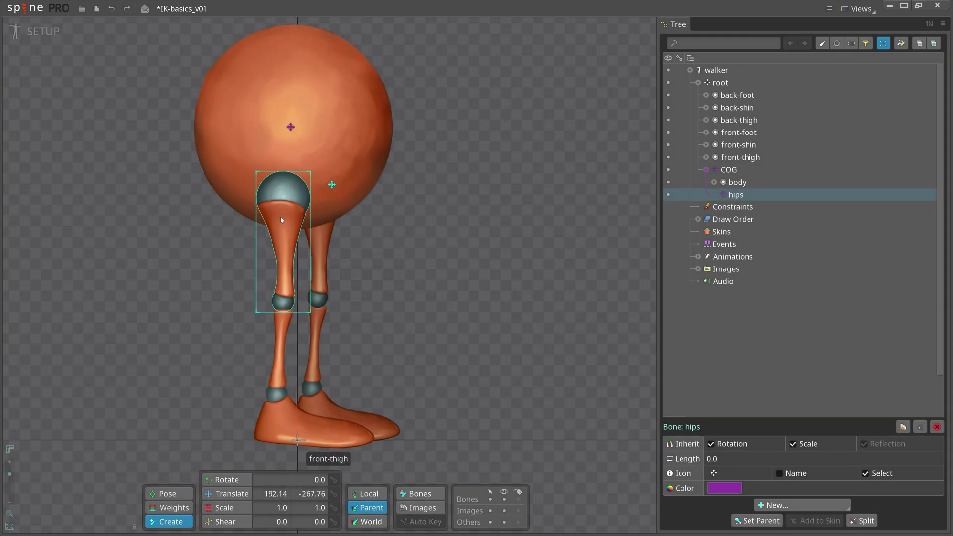
Draw the front thigh and shin bones, then a second leg's thigh from hips
mouse_move(282, 194)
mouse_down()
mouse_move(285, 301)
mouse_move(276, 327)
mouse_up()
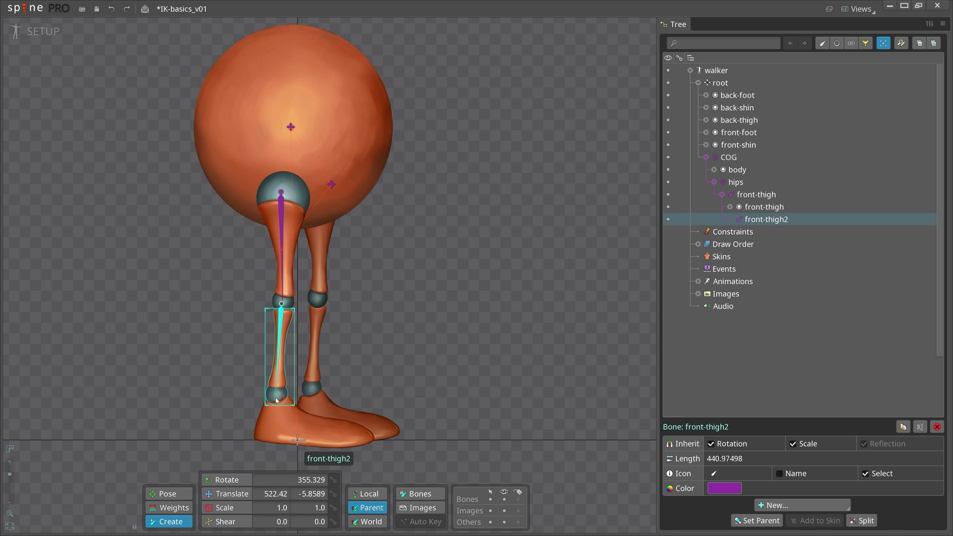
mouse_move(276, 399)
mouse_down()
mouse_move(325, 437)
mouse_move(365, 443)
mouse_up()
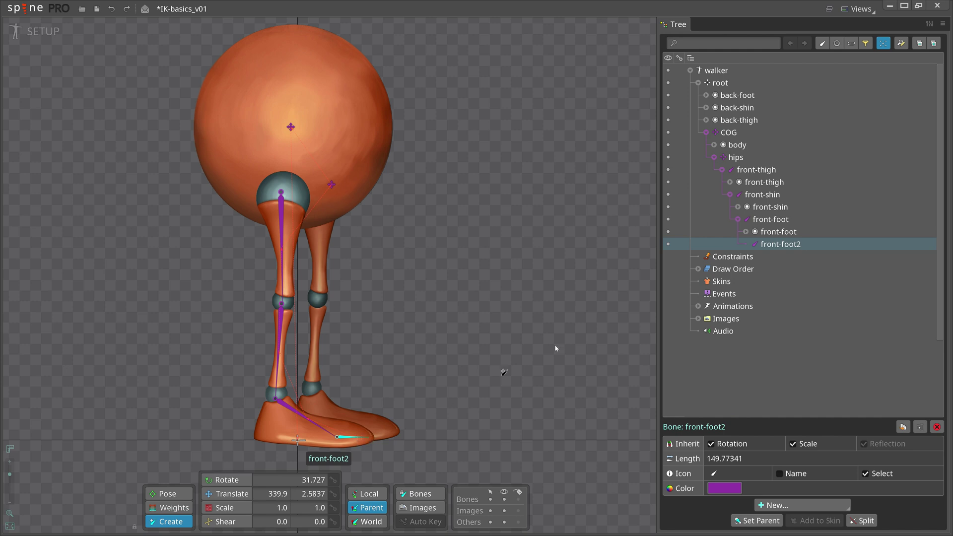
click(330, 185)
mouse_move(317, 190)
mouse_down()
mouse_move(314, 395)
mouse_move(365, 430)
mouse_move(396, 434)
mouse_up()
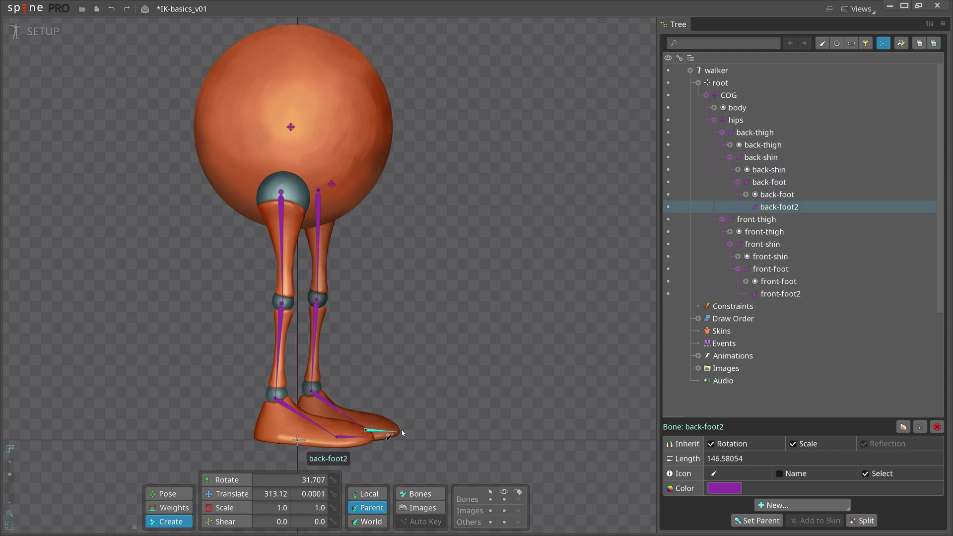
Multi-select one leg's bone chain and colour it blue
ctrl+click(769, 181)
ctrl+click(761, 158)
ctrl+click(755, 133)
click(724, 488)
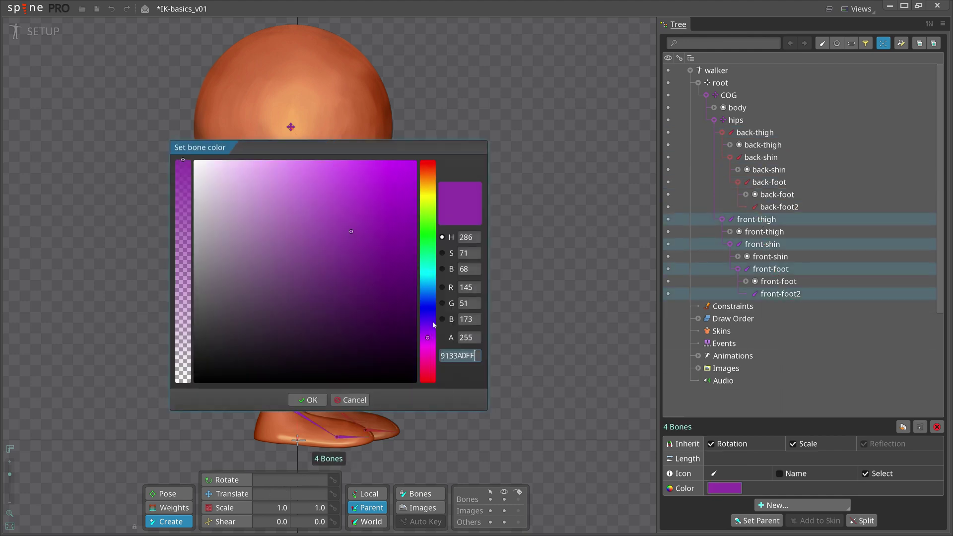
click(428, 306)
click(307, 400)
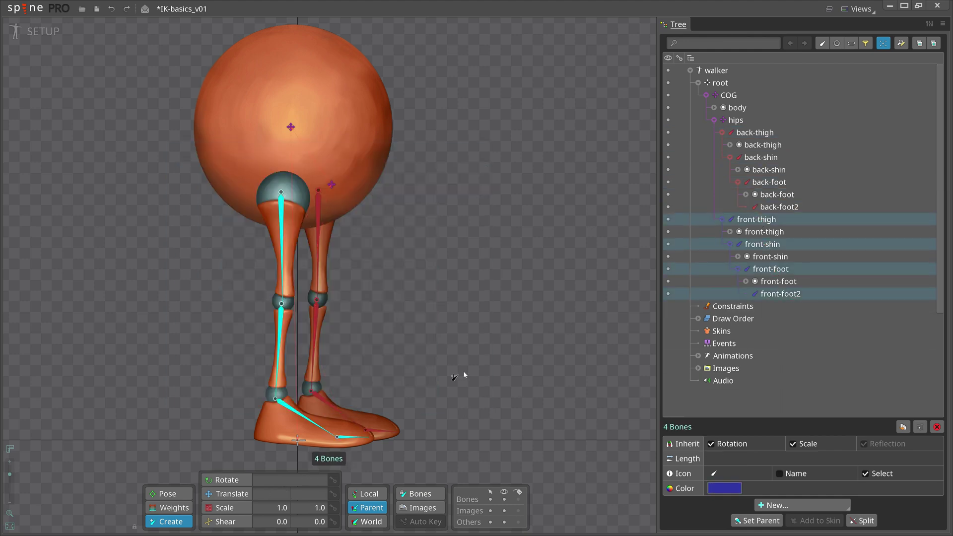
click(42, 31)
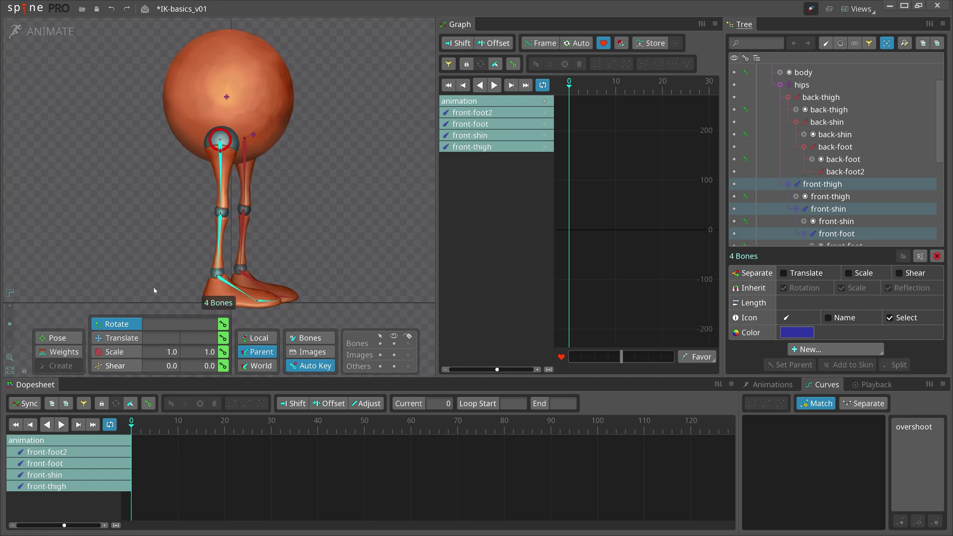
drag(324, 309, 326, 264)
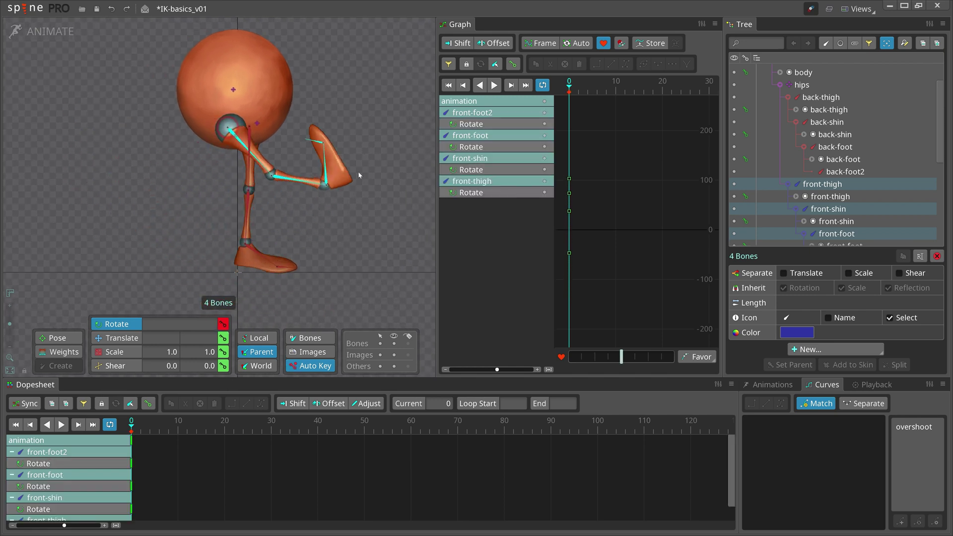
drag(326, 264, 212, 258)
key(ctrl+z)
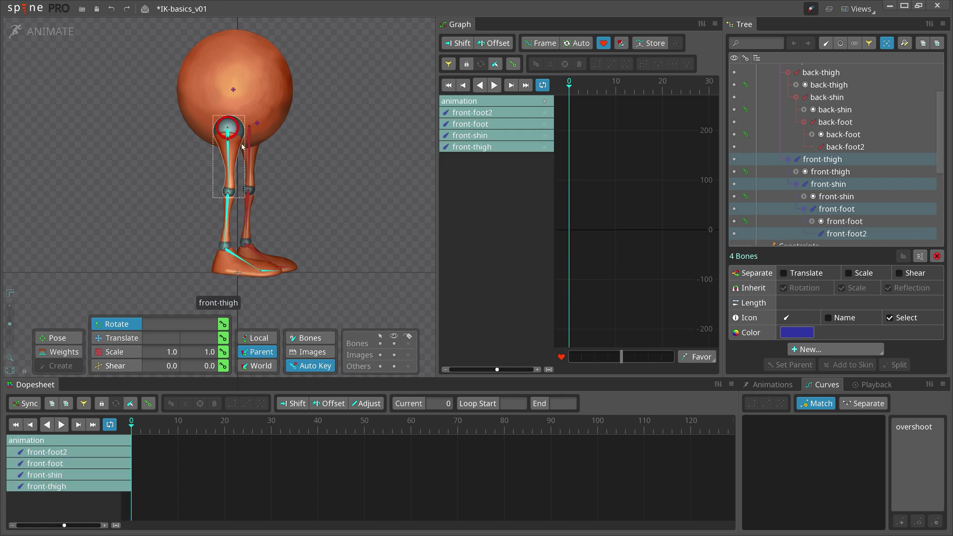
click(233, 90)
key(v)
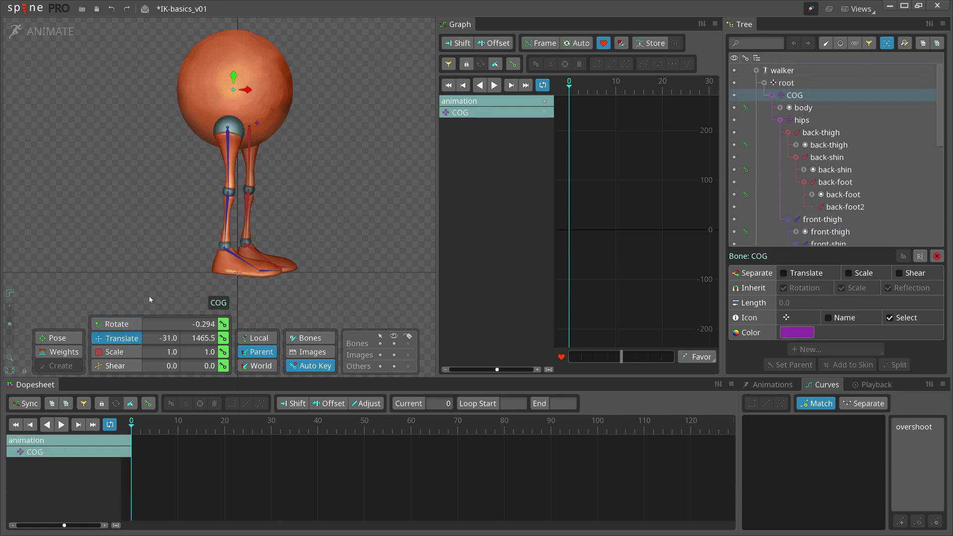
mouse_move(223, 67)
mouse_down()
mouse_move(219, 171)
mouse_move(216, 35)
mouse_up()
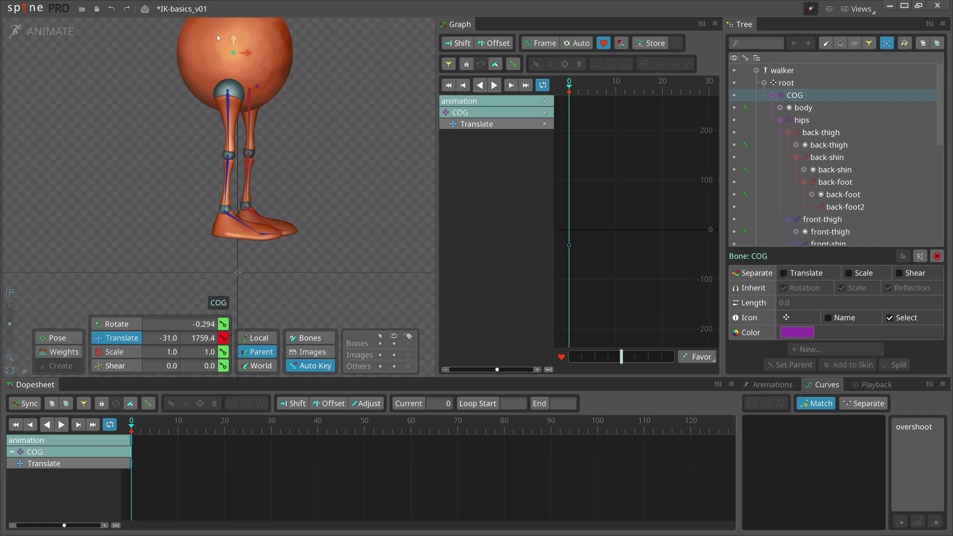
key(ctrl+z)
click(70, 34)
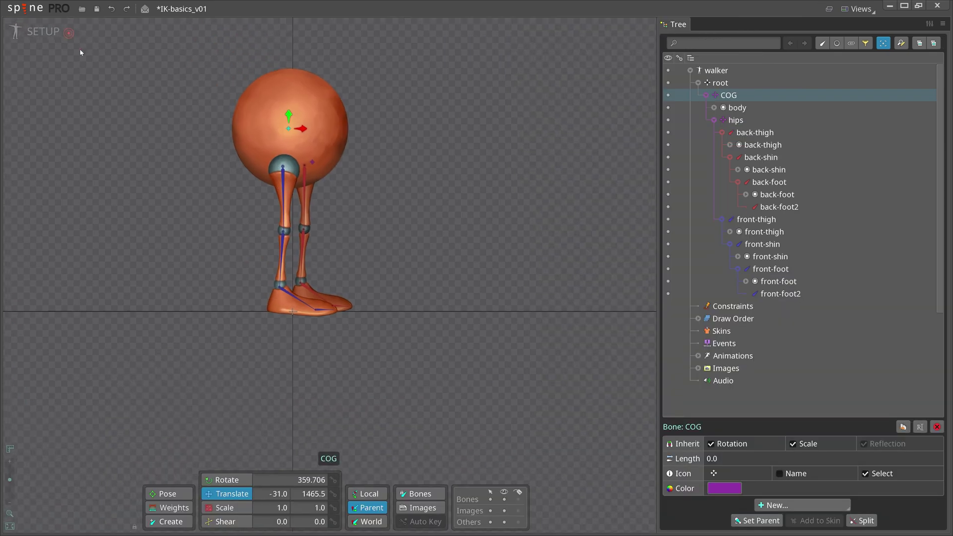
scroll(29, 513, up, 3)
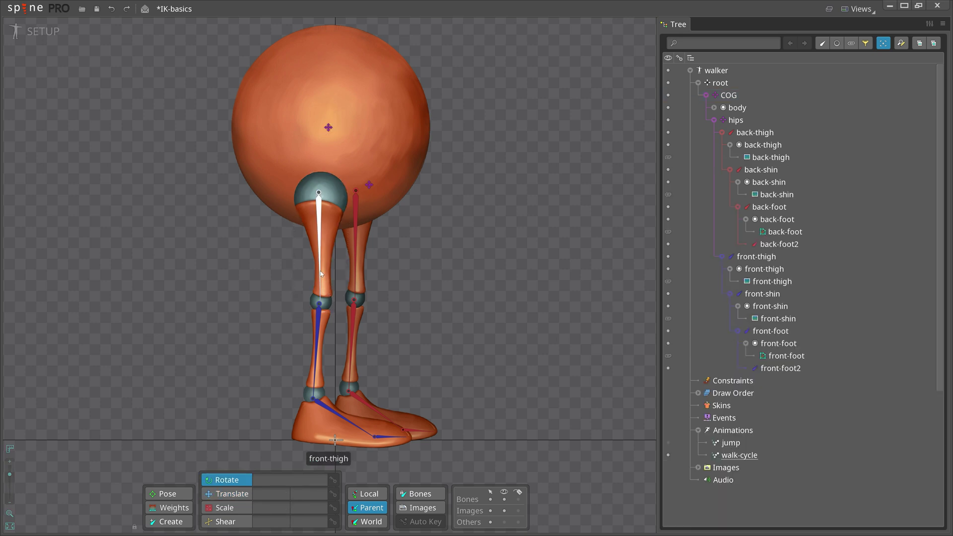
Create an IK constraint on front thigh and shin at the ankle, then undo it
click(321, 274)
ctrl+click(319, 325)
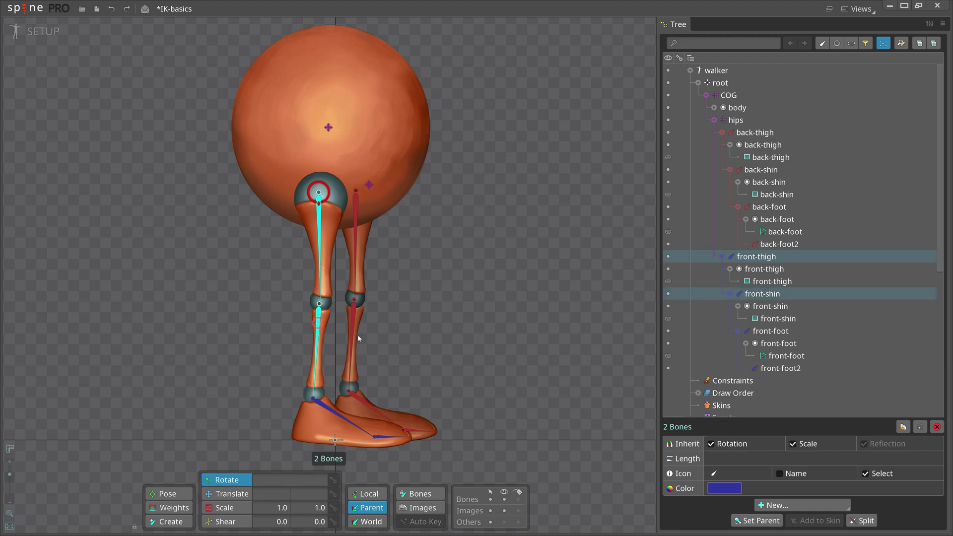
click(793, 503)
click(790, 464)
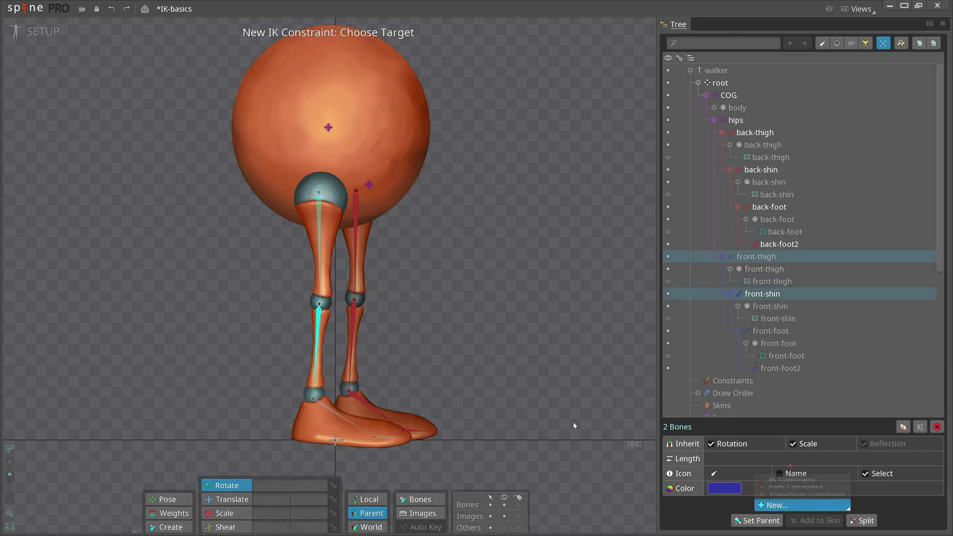
click(318, 344)
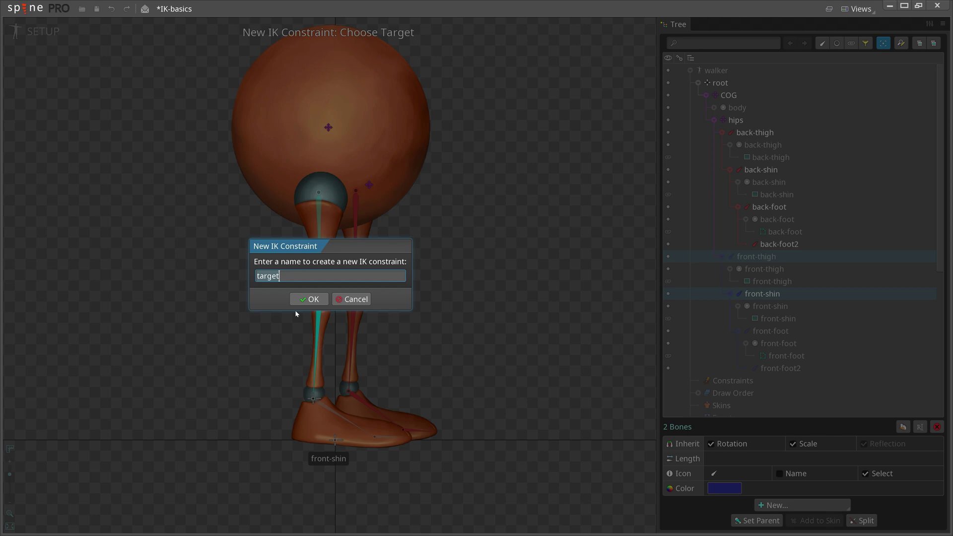
click(309, 298)
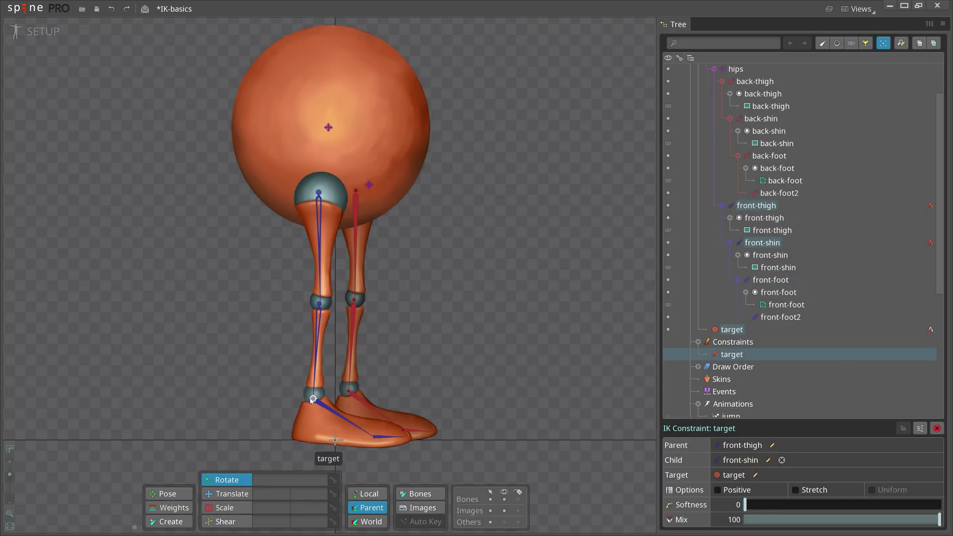
key(ctrl+z)
Retry the front-leg IK constraint at the ankle and undo it again
click(320, 253)
ctrl+click(319, 343)
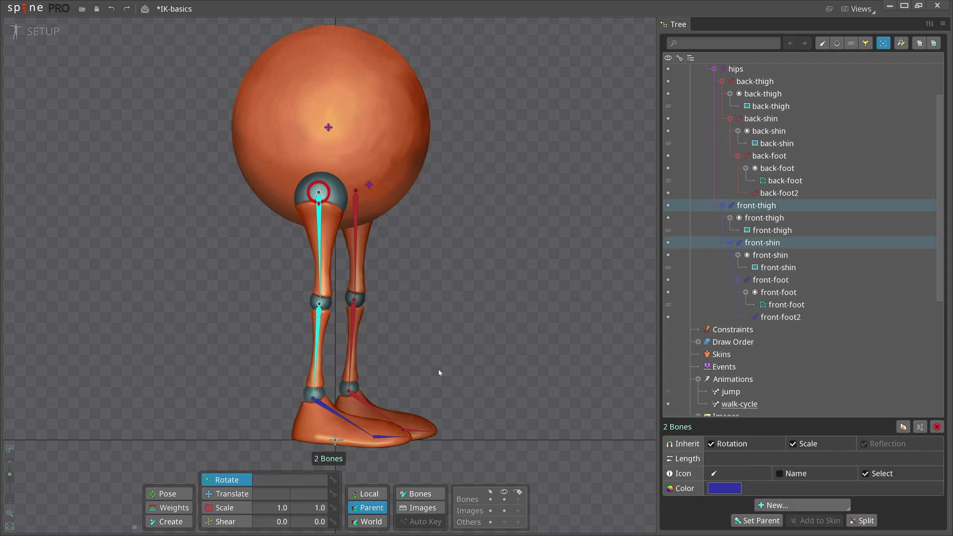
click(802, 505)
click(781, 462)
click(299, 406)
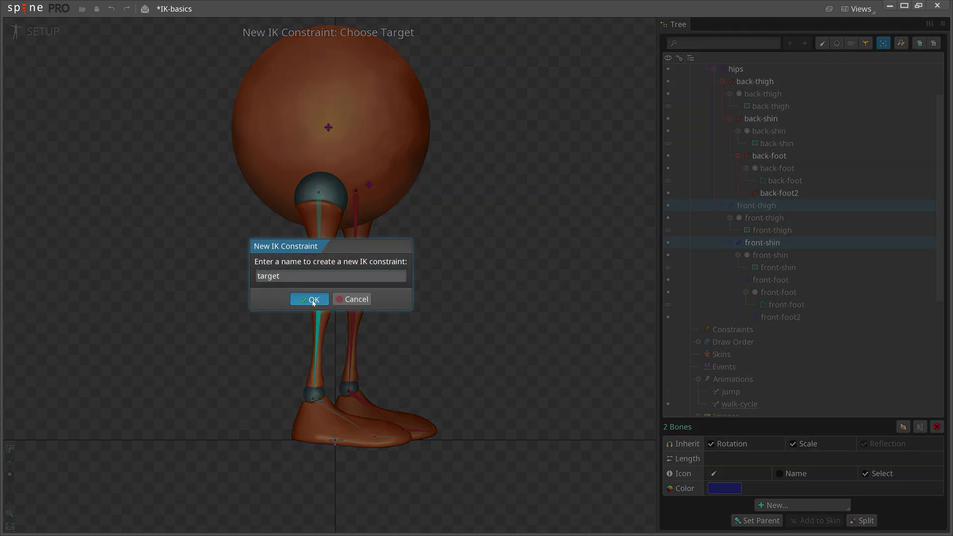
click(313, 300)
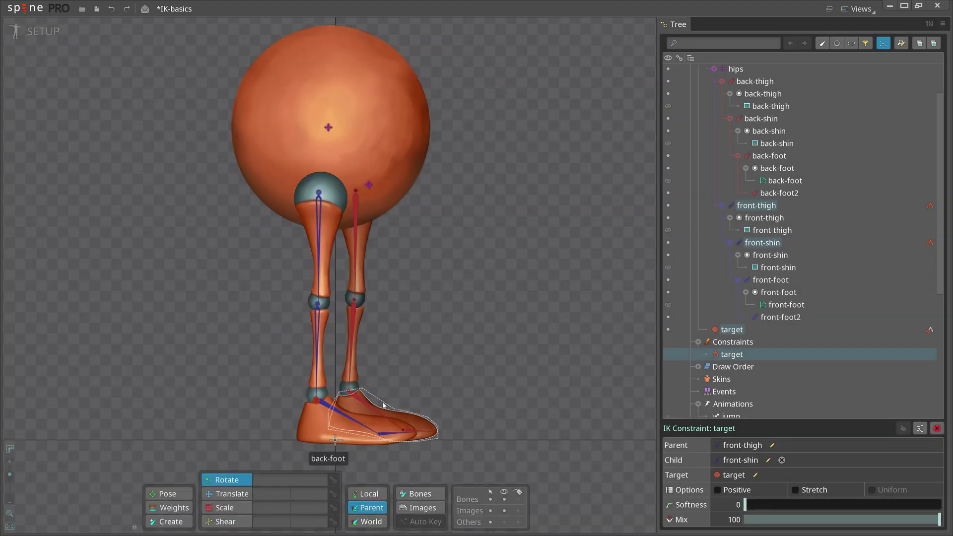
key(ctrl+z)
Create the front-target IK constraint on front thigh and shin at the front ankle
click(322, 258)
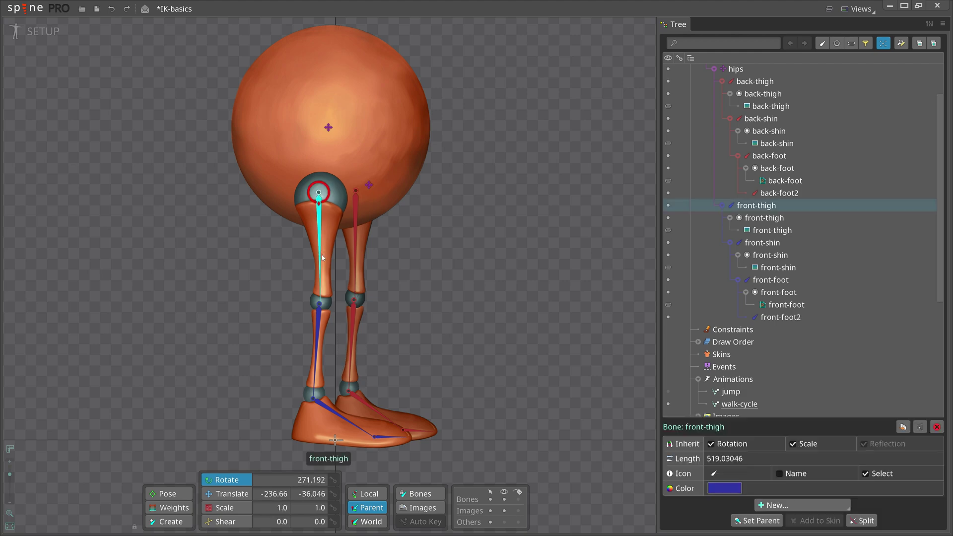
ctrl+click(318, 328)
click(802, 505)
click(771, 462)
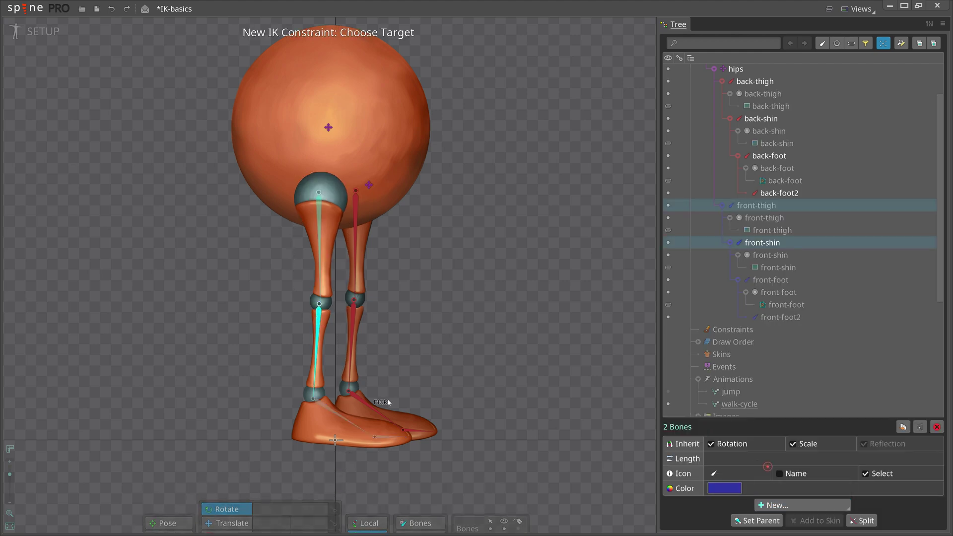
click(315, 349)
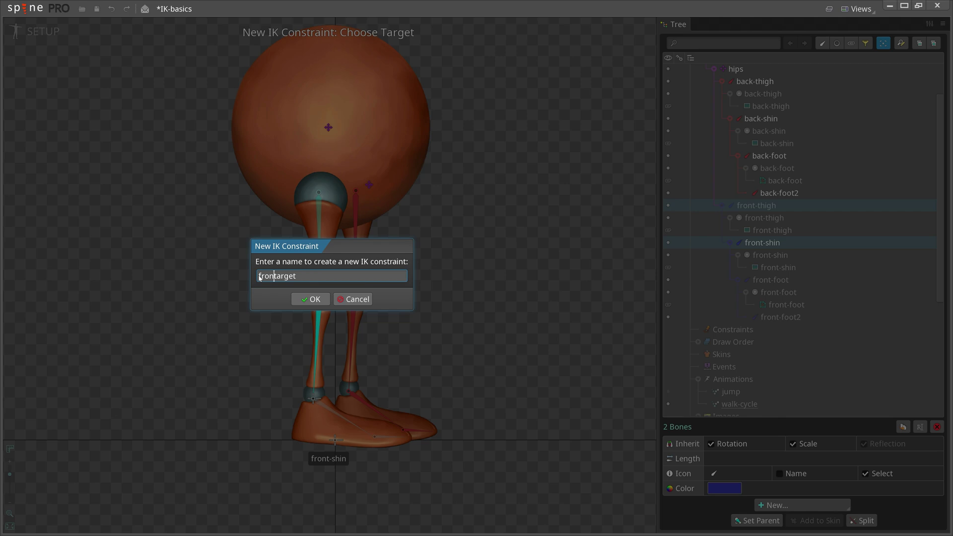
key(Return)
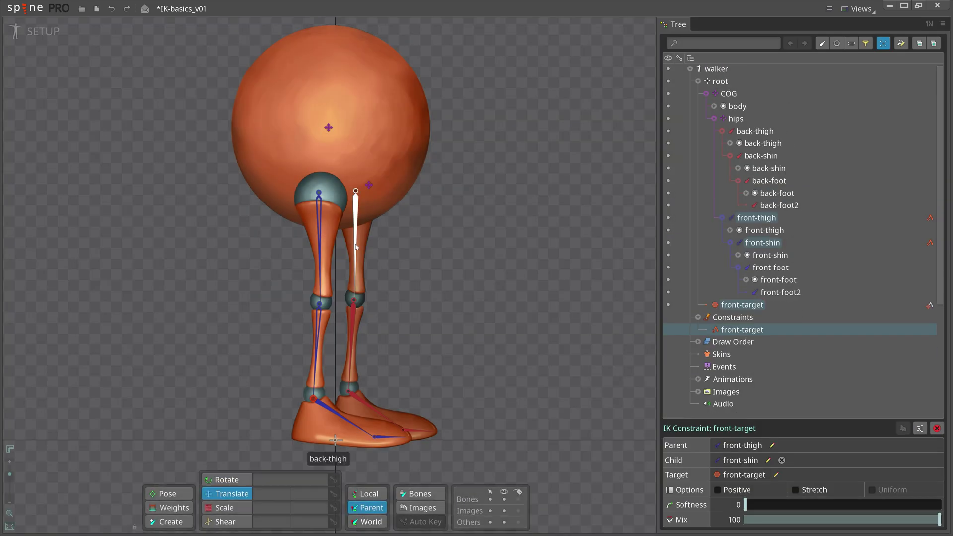
Constrain back thigh and shin with a back-target IK constraint at the back ankle
click(356, 291)
ctrl+click(358, 329)
click(802, 505)
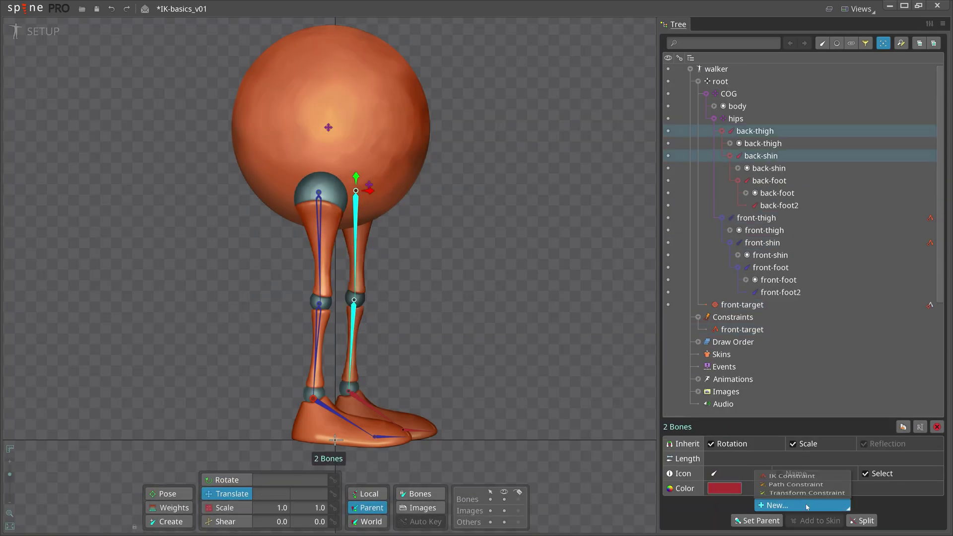
click(782, 503)
click(351, 347)
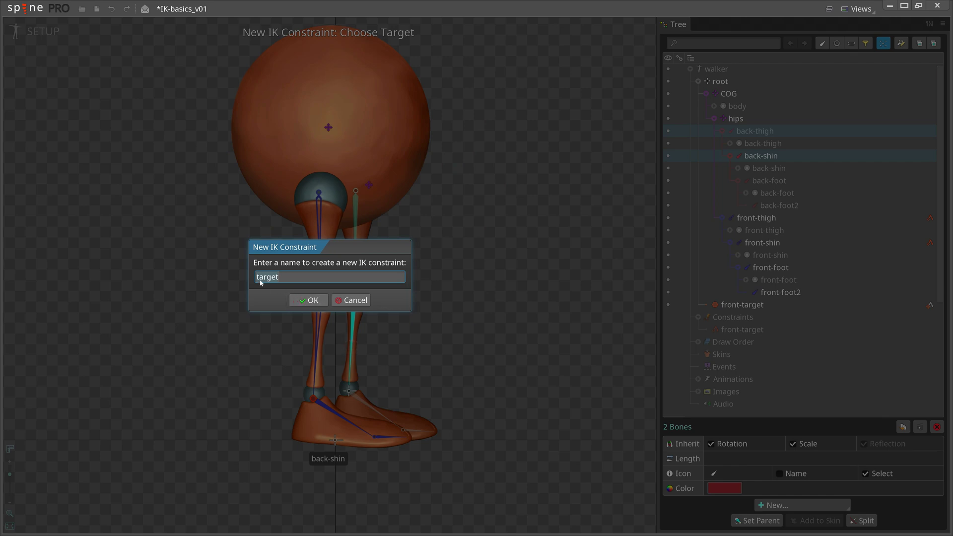
text(back-)
key(Return)
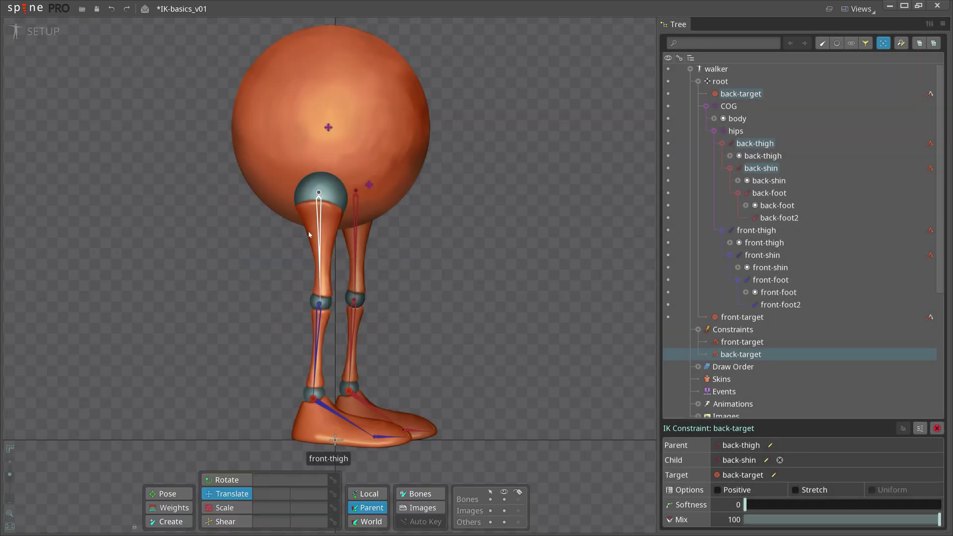
Test the legs in Animate mode by dragging front-target and COG, undoing the test pose
click(32, 32)
click(241, 280)
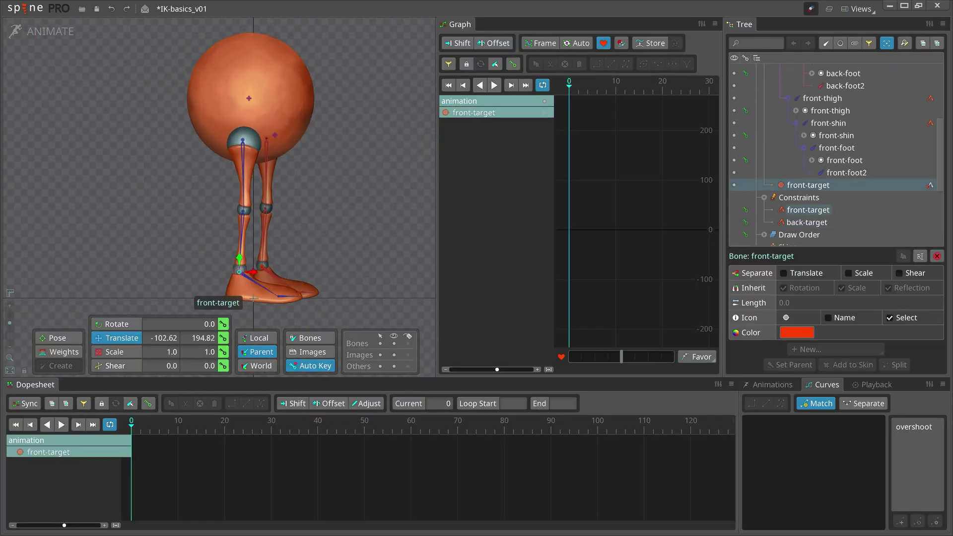
drag(241, 280, 418, 270)
key(ctrl+z)
key(ctrl+z)
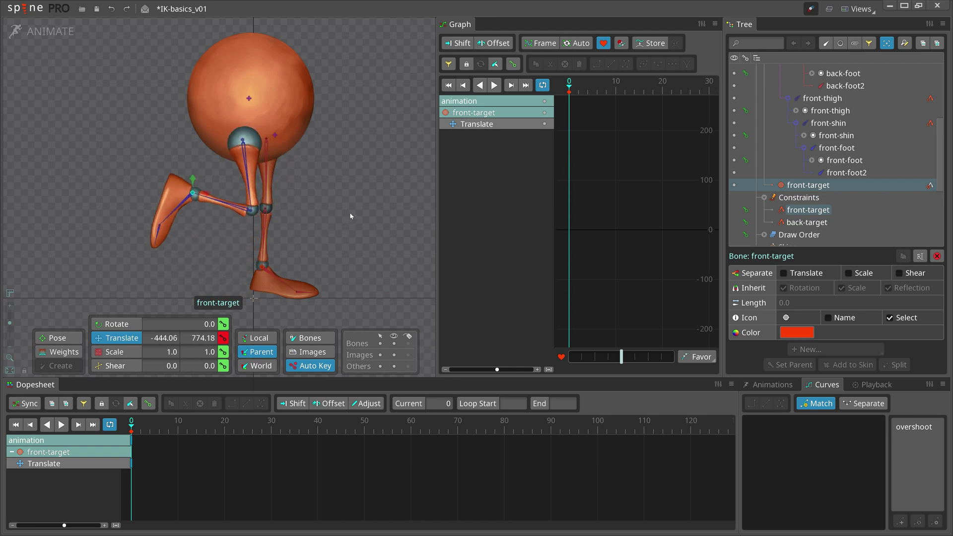
key(ctrl+z)
key(ctrl+z)
click(249, 97)
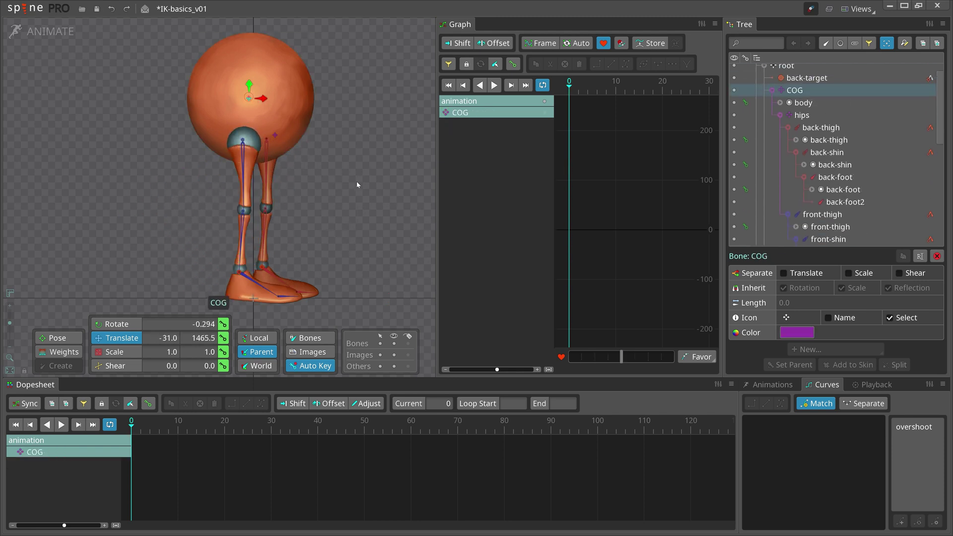
mouse_move(357, 180)
mouse_down()
mouse_move(275, 279)
mouse_move(358, 190)
mouse_up()
Back in Setup mode, parent the front-foot bone to front-target
click(42, 33)
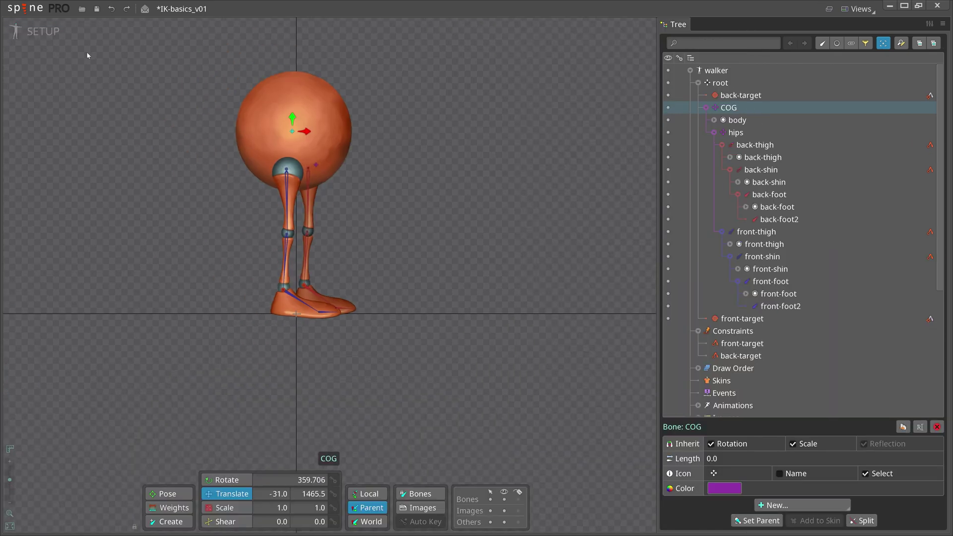
click(9, 525)
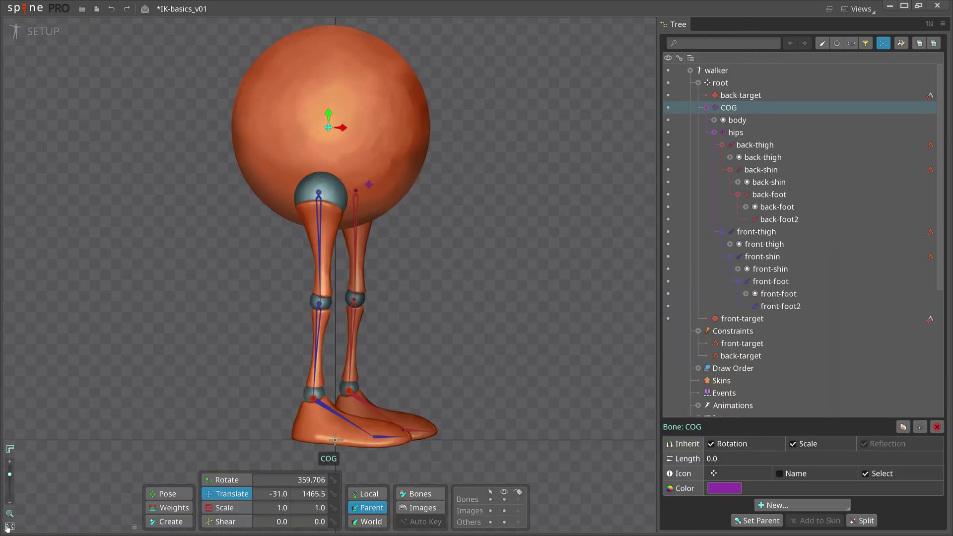
click(343, 416)
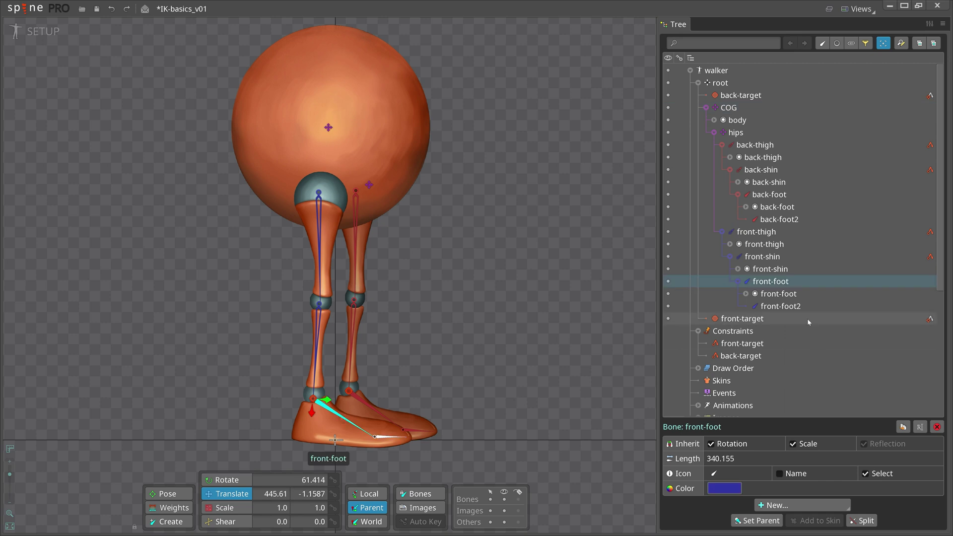
key(p)
click(758, 318)
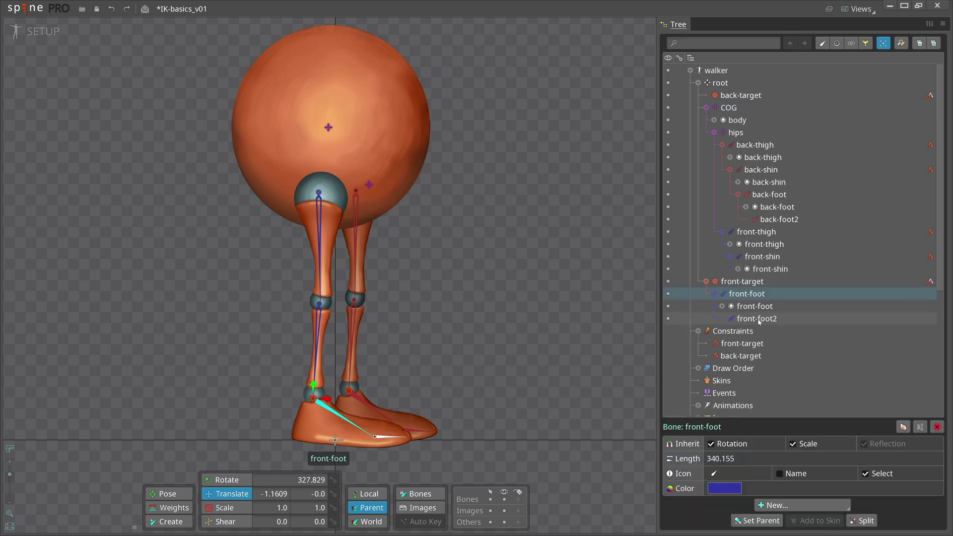
Parent back-foot to back-target and check the feet stay put when moving the body
click(787, 195)
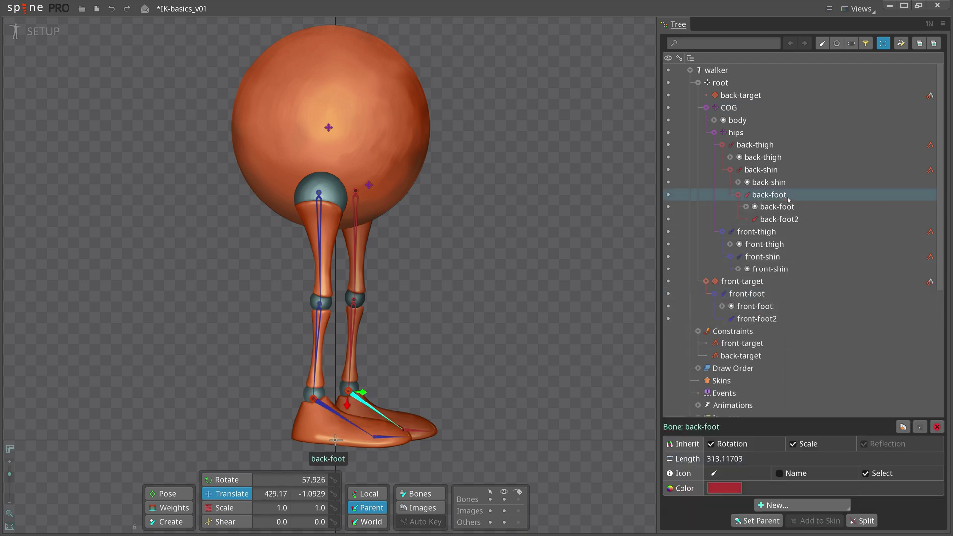
key(p)
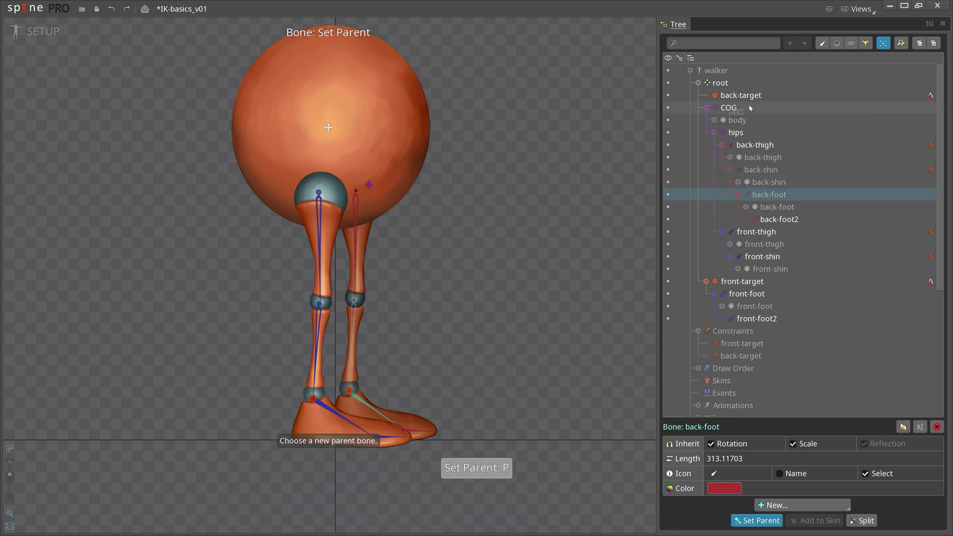
click(741, 95)
click(34, 31)
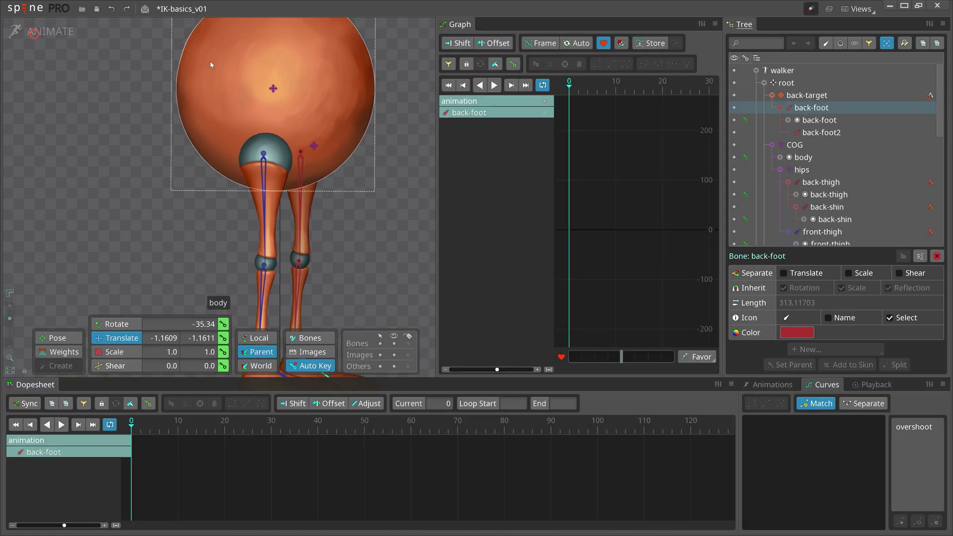
mouse_move(362, 249)
mouse_down()
mouse_move(329, 168)
mouse_move(318, 251)
mouse_up()
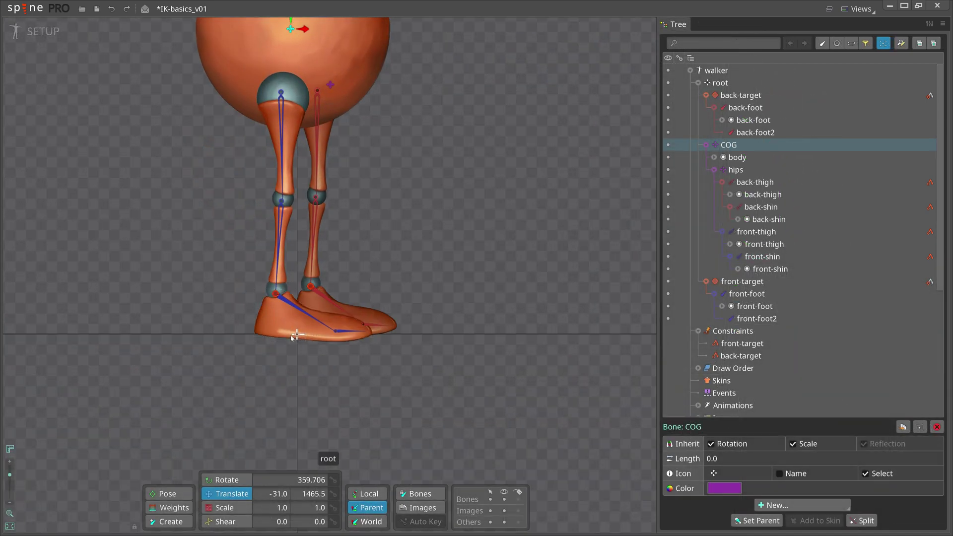
Convert the front-foot image to a mesh and start a new outline in Edit Mesh
click(298, 323)
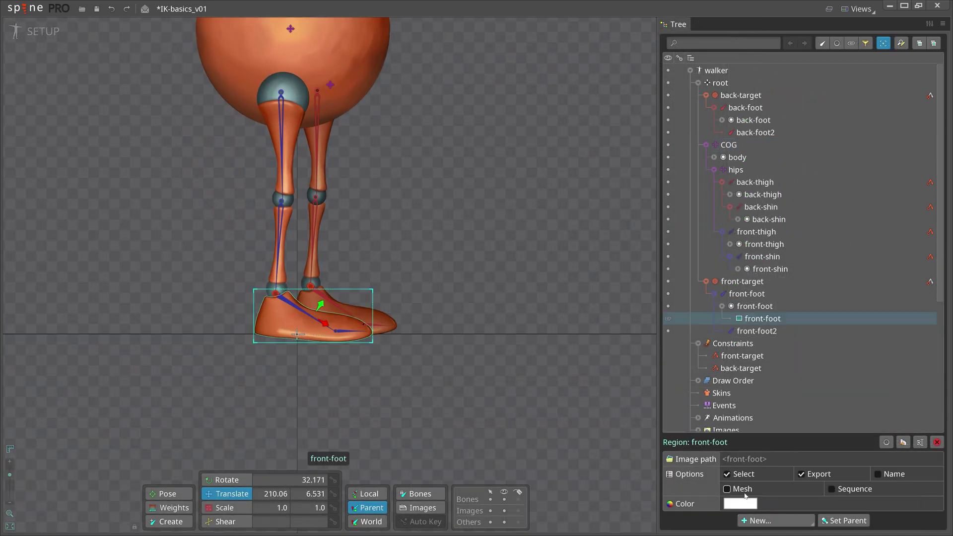
click(728, 489)
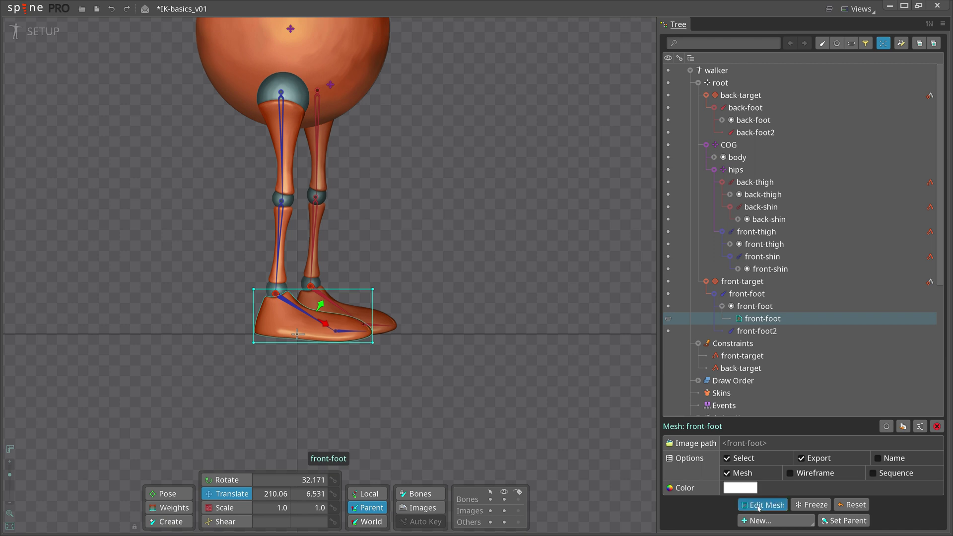
click(757, 505)
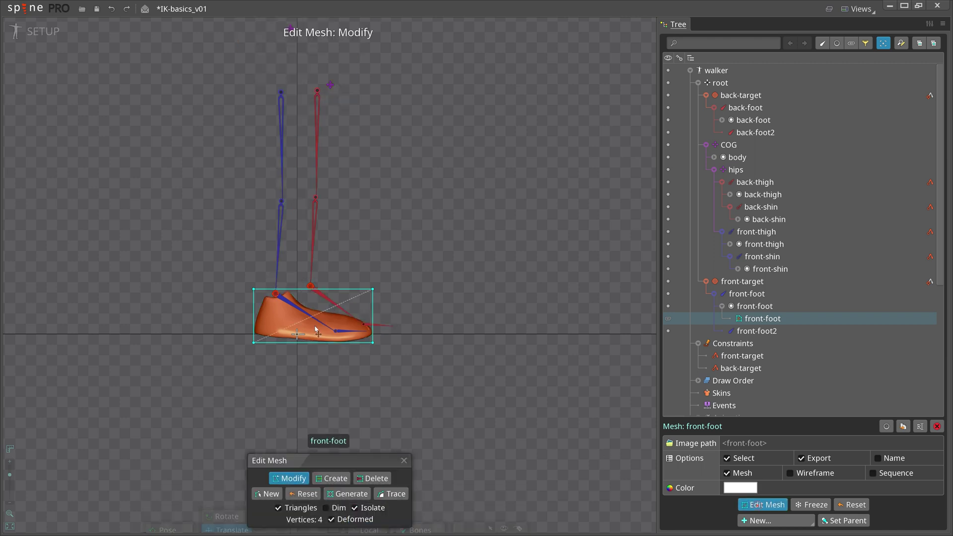
click(276, 496)
Trace the shoe's hull vertices from the heel along the sole and close the outline
click(224, 249)
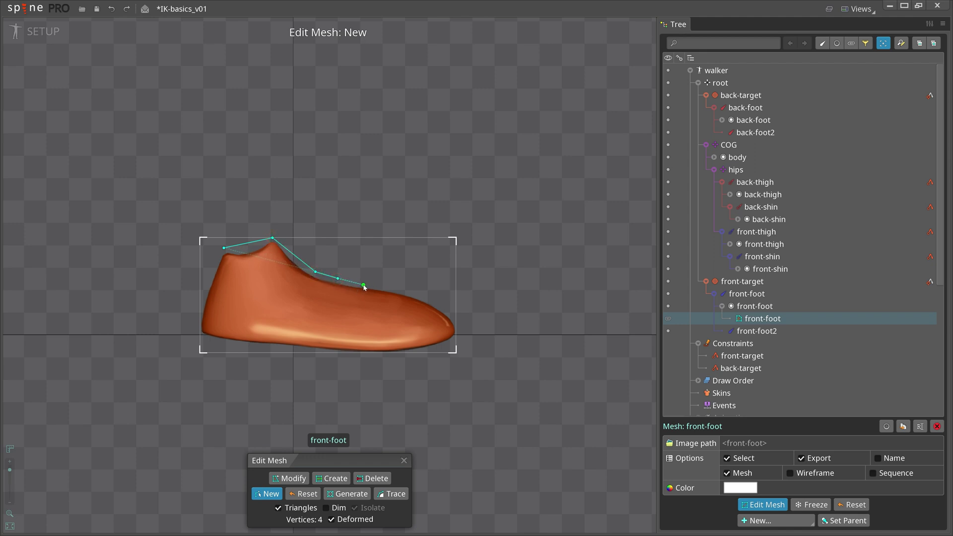
click(334, 352)
click(305, 349)
click(275, 345)
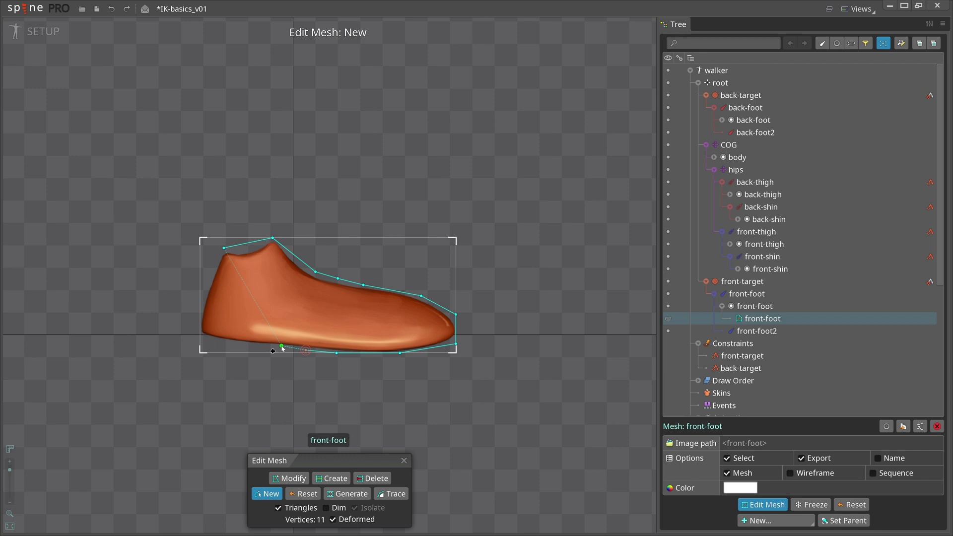
click(200, 340)
click(201, 301)
click(223, 247)
Drag the upper and bottom vertices in Modify mode so the mesh hugs the shoe
key(c)
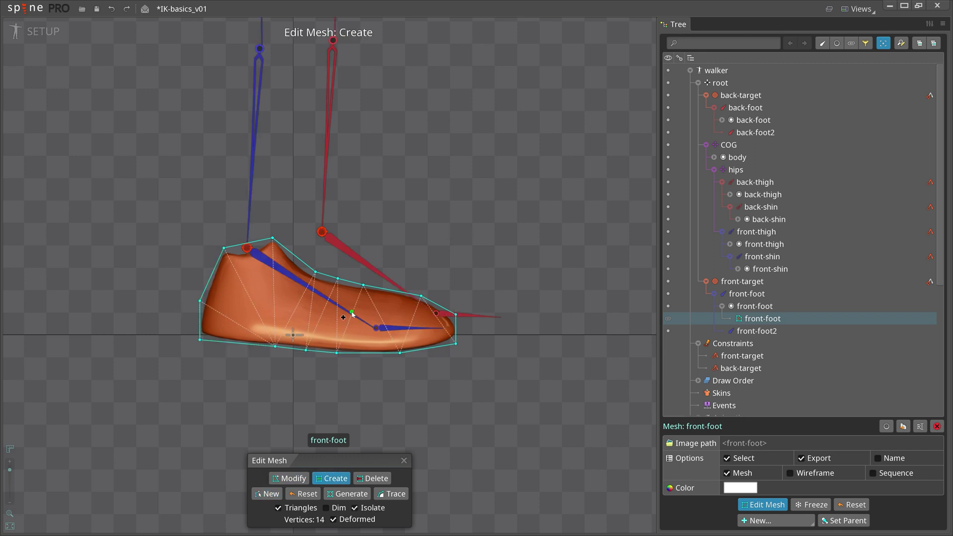
key(d)
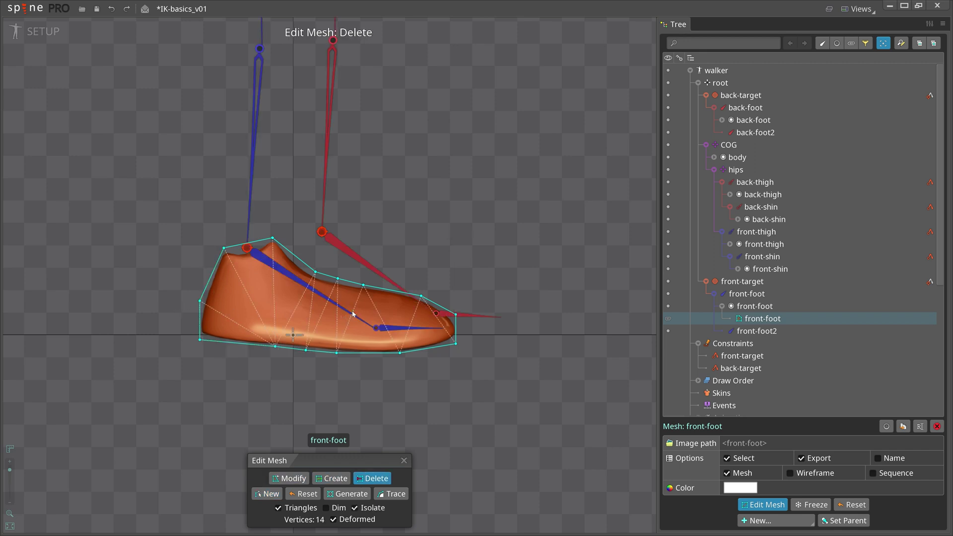
key(m)
key(c)
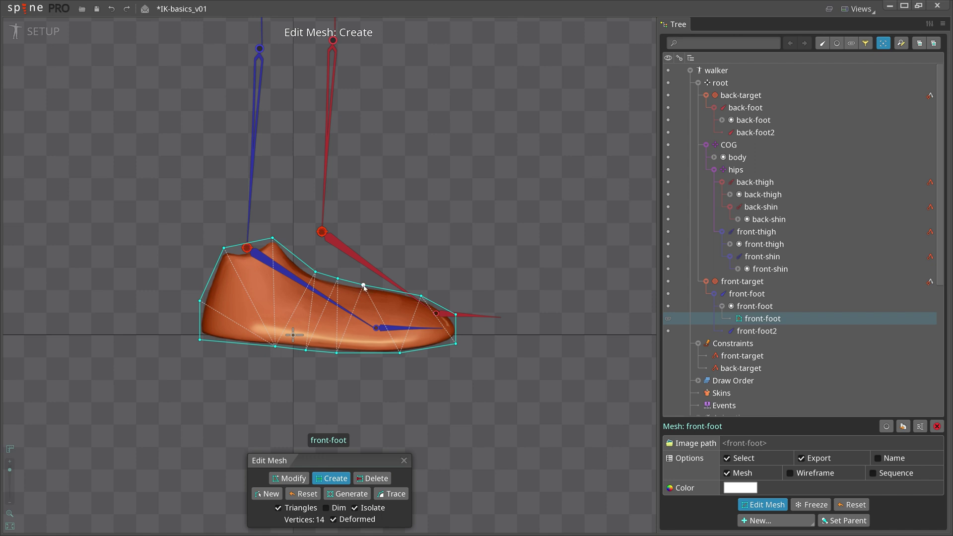
key(d)
key(m)
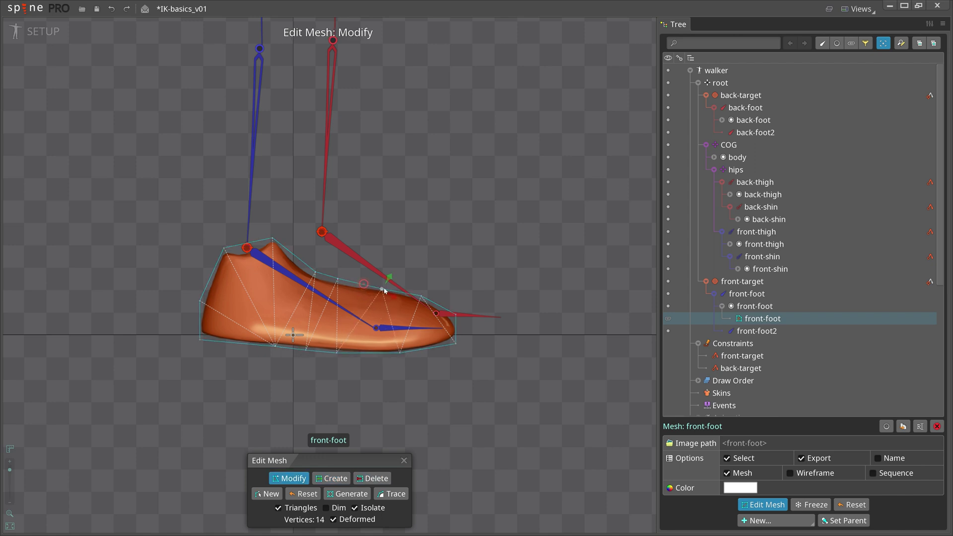
drag(383, 289, 337, 279)
click(378, 354)
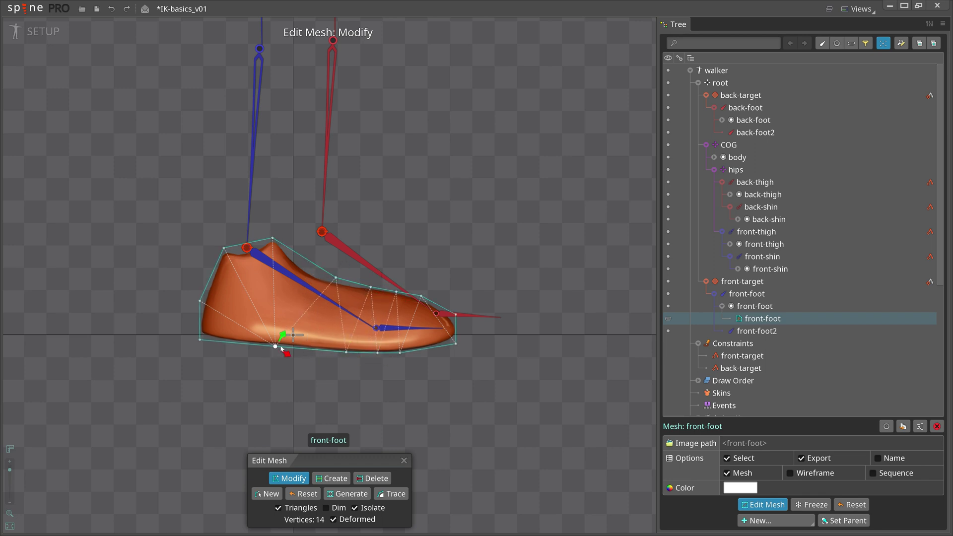
drag(281, 348, 323, 351)
key(d)
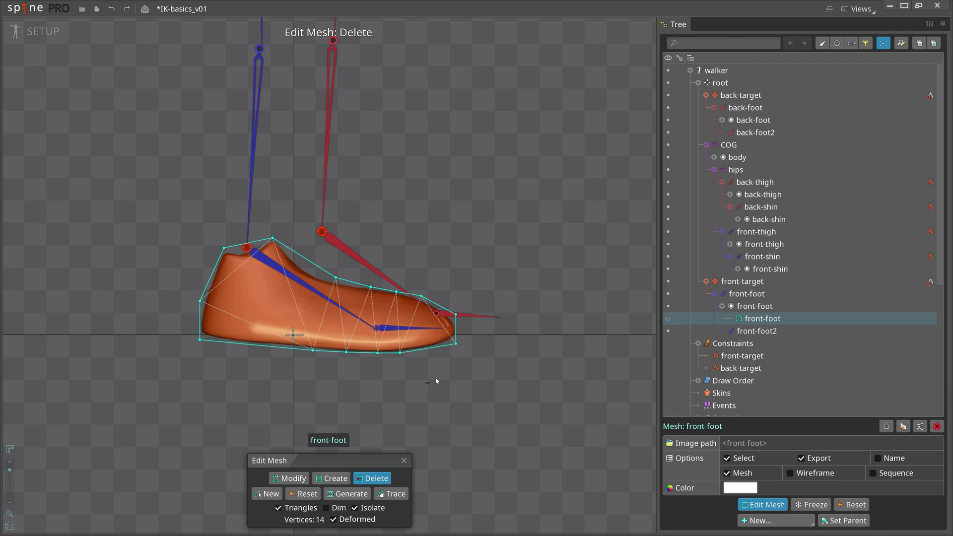
Bind the front-foot mesh to front-foot and front-foot2 with automatic weights via the Weights view
click(404, 462)
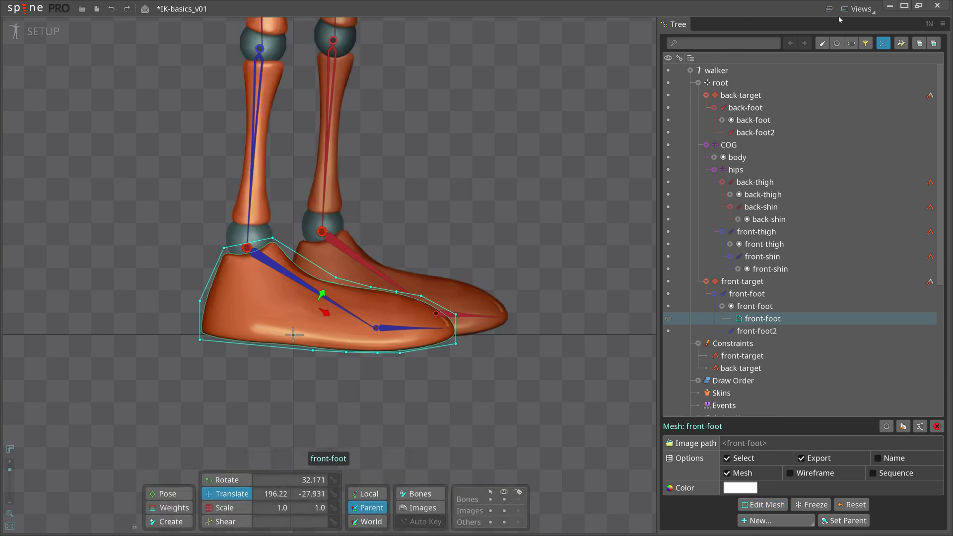
click(861, 9)
click(866, 62)
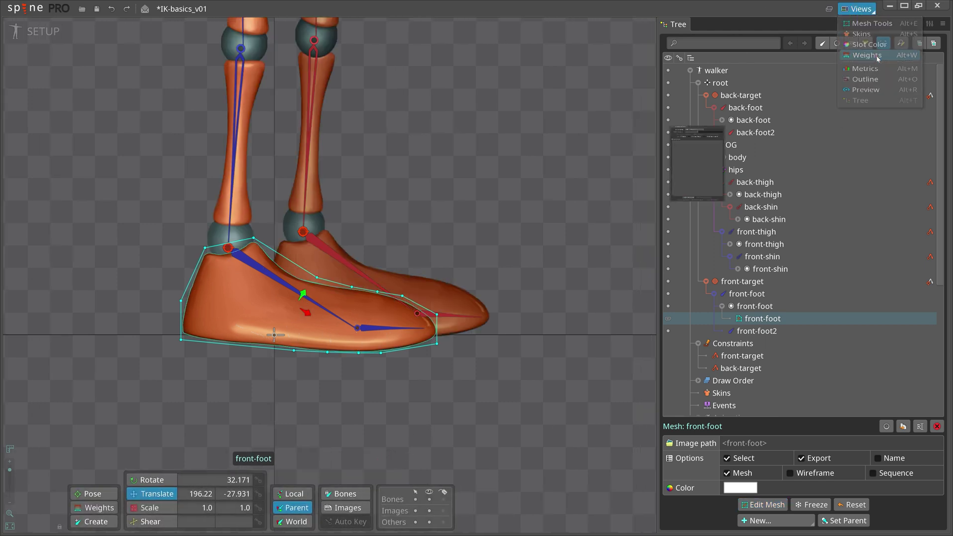
click(550, 506)
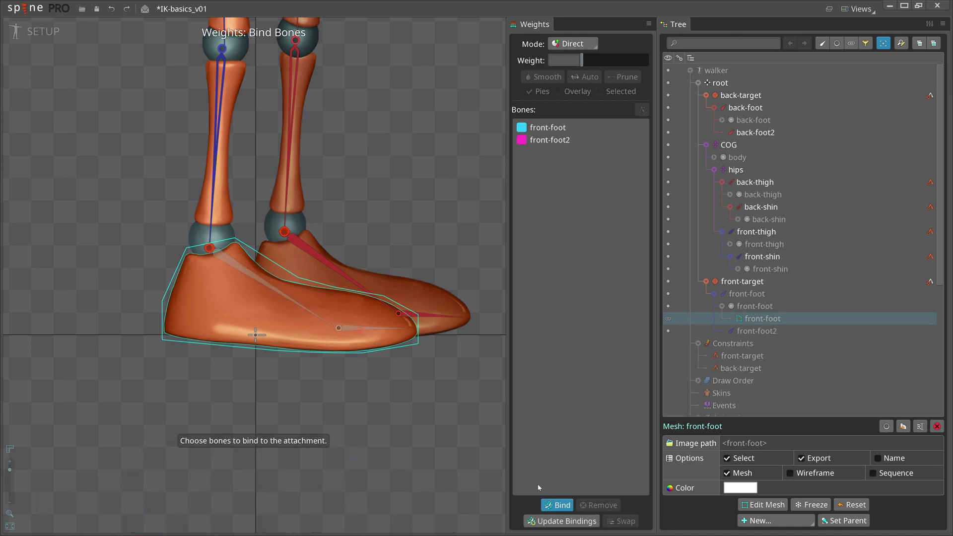
click(557, 506)
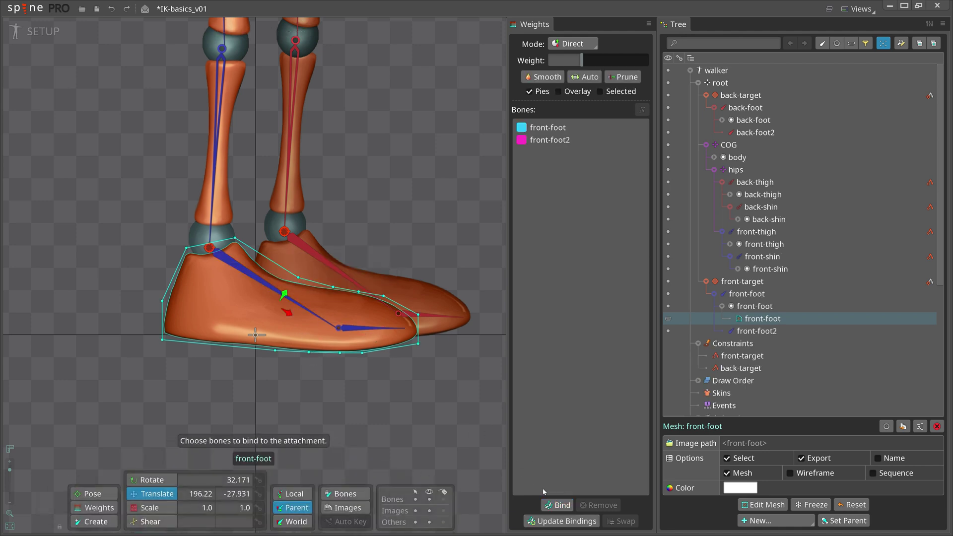
click(388, 284)
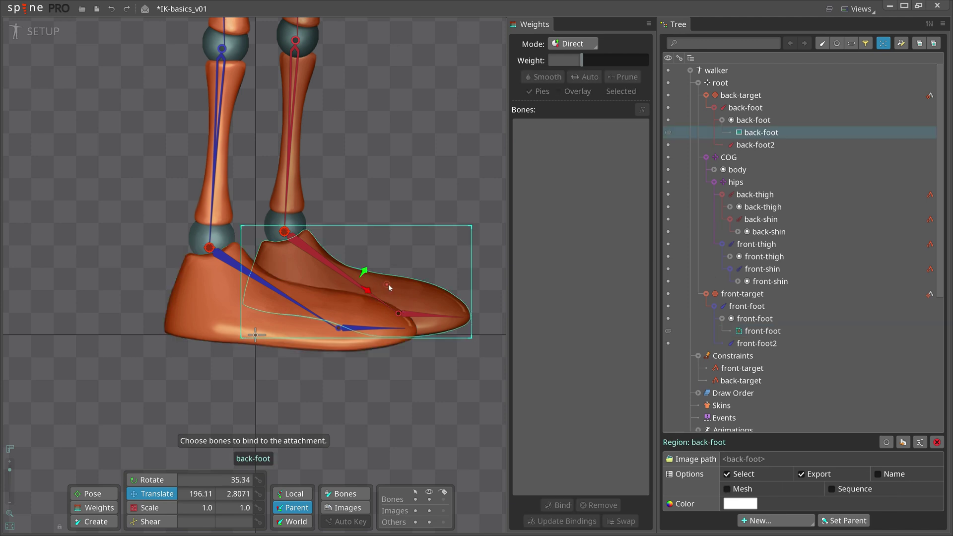
Mesh the back-foot image, trace and close its hull outline, then switch to Animate mode
click(743, 489)
click(756, 505)
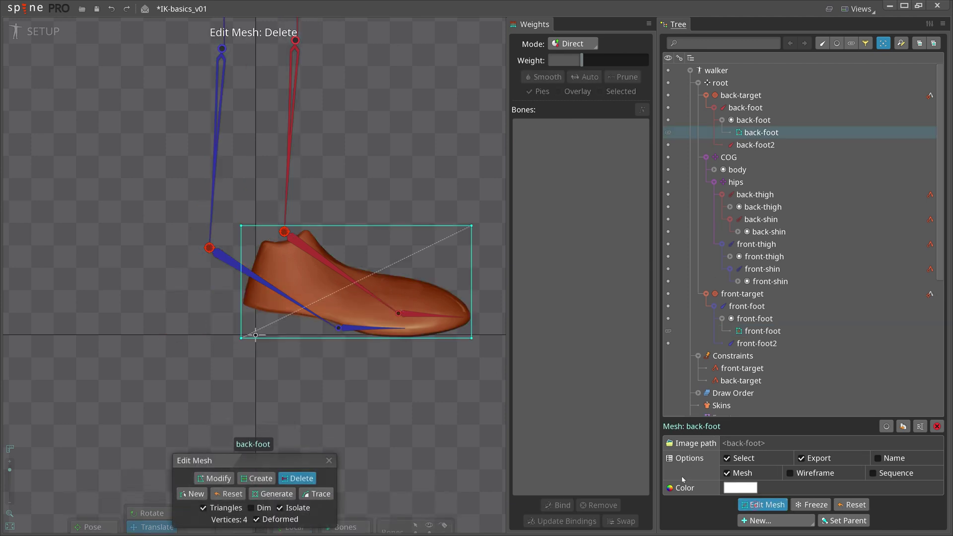
click(192, 494)
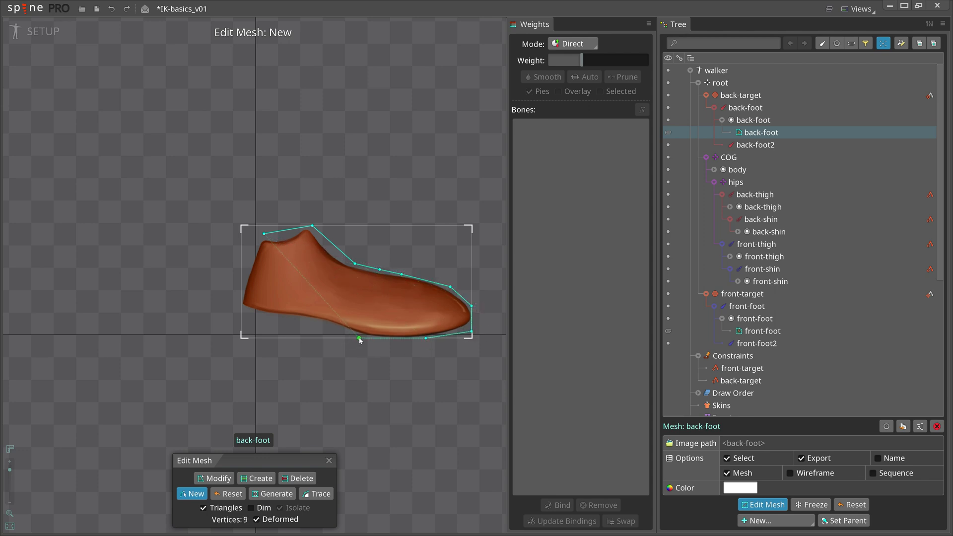
click(241, 275)
click(262, 235)
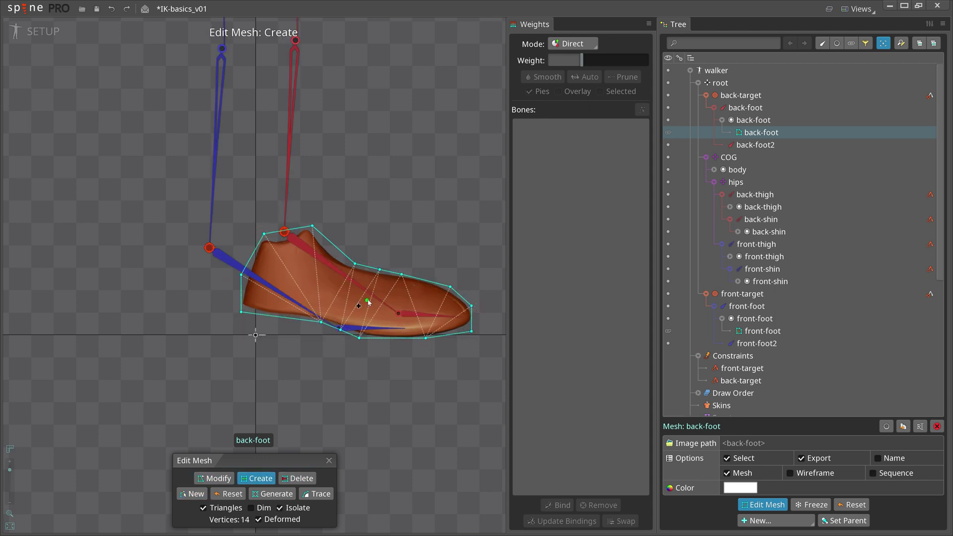
key(ctrl+z)
key(ctrl)
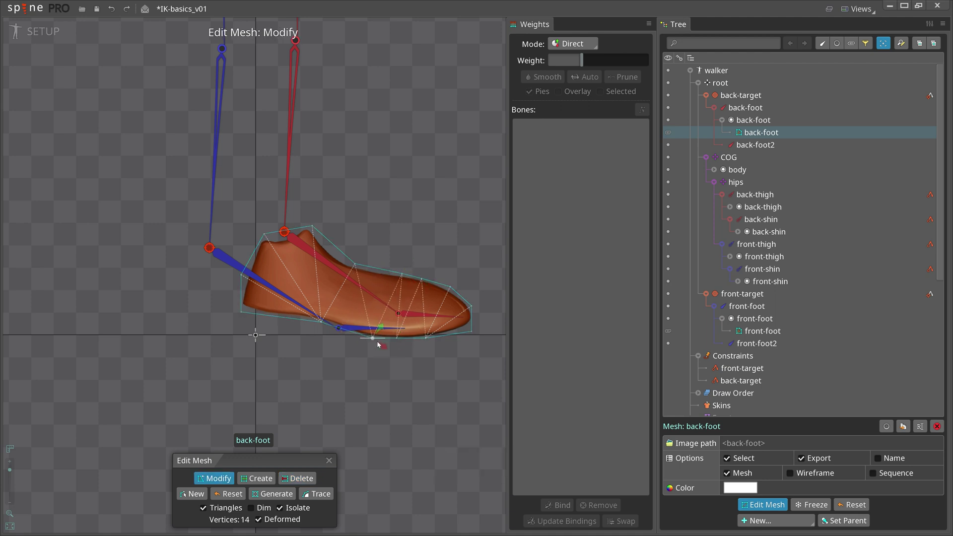
click(328, 460)
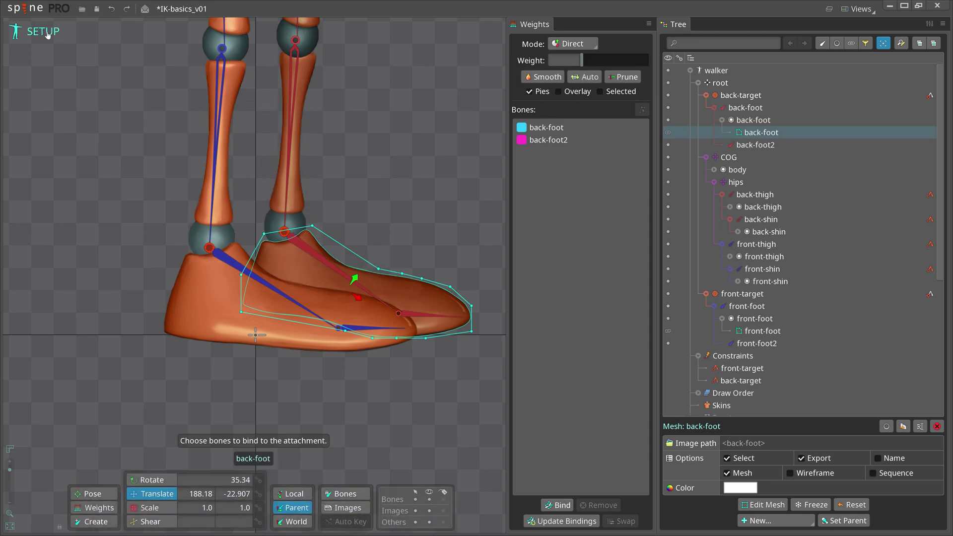
key(Tab)
With the Rotate tool, select the back toe bone back-foot2 and bend it upward
click(119, 324)
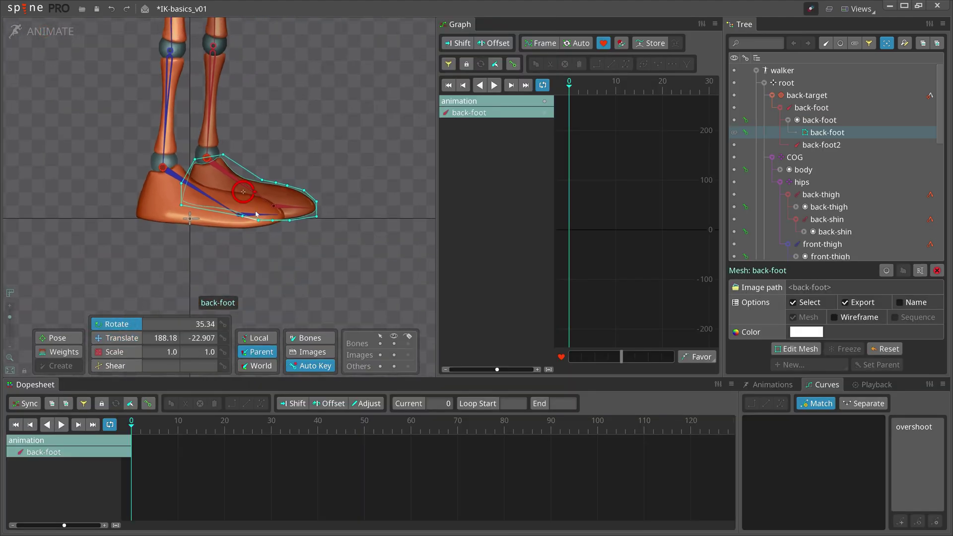
key(space)
scroll(258, 164, up, 2)
click(312, 219)
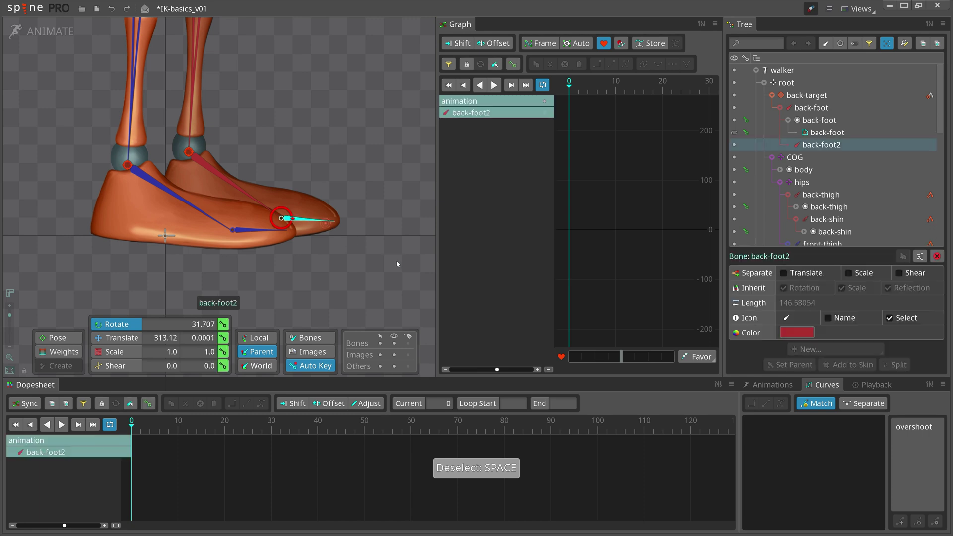
drag(396, 260, 413, 220)
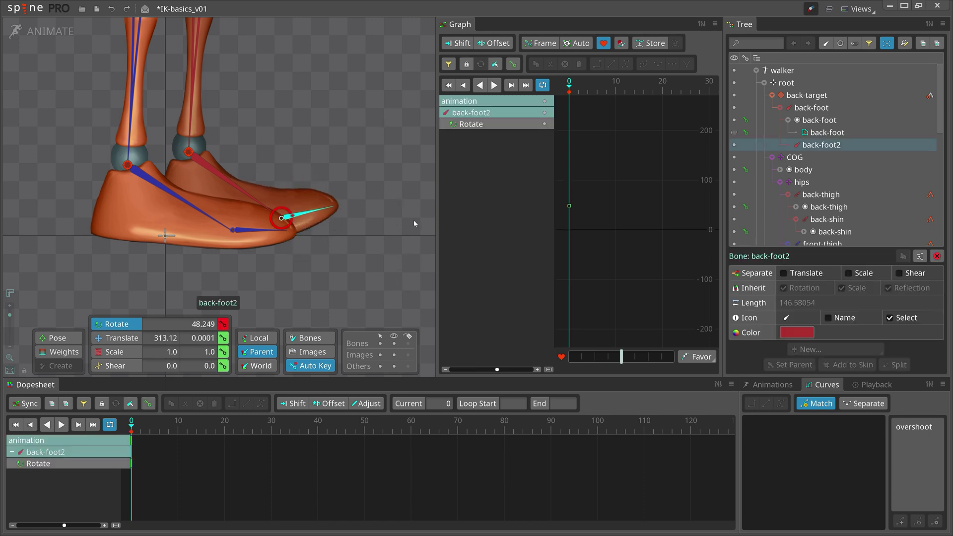
Undo the back-toe bend and key front-foot2 rotated downward instead
key(ctrl+z)
key(ctrl+z)
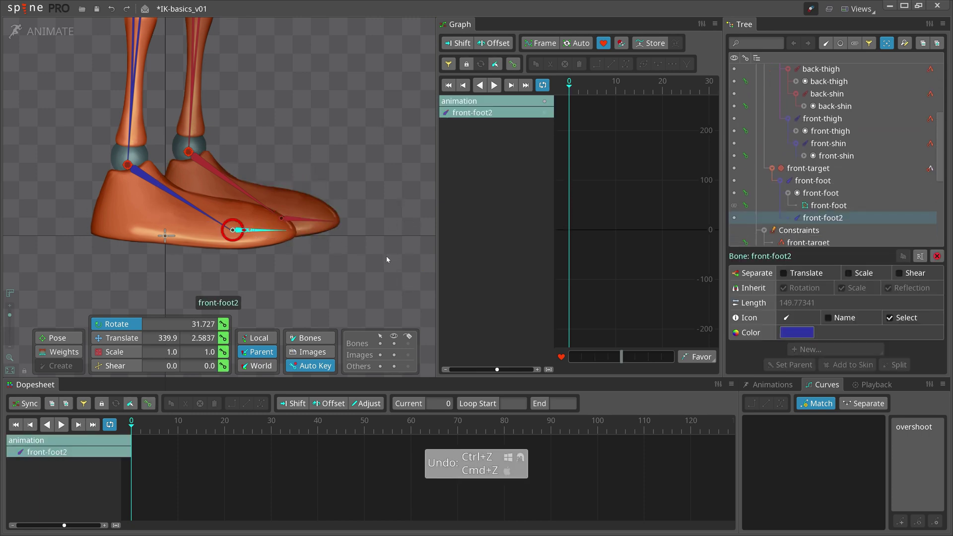
drag(387, 259, 360, 320)
key(ctrl+z)
key(ctrl+z)
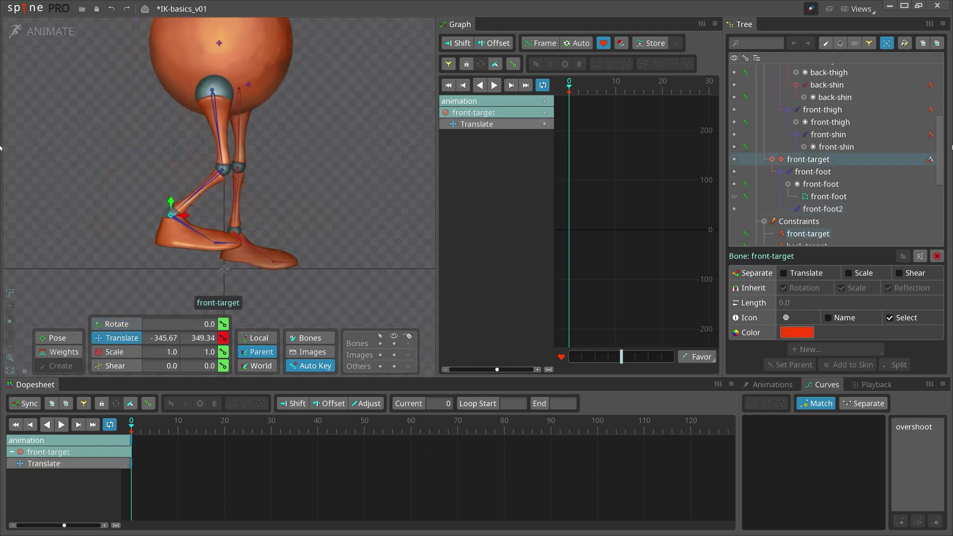
On the front-target IK constraint, flip the bend direction and restore it, then move front-target down and left
click(931, 162)
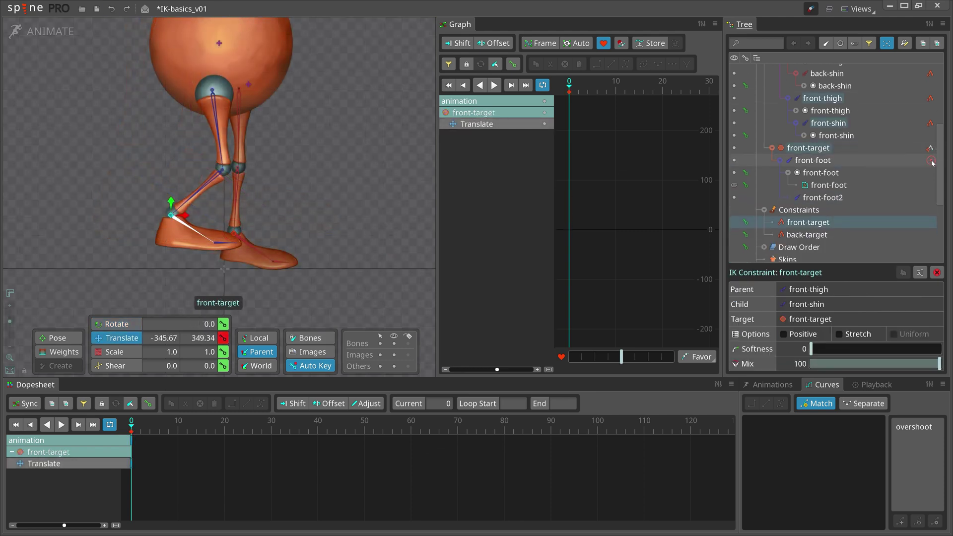
click(784, 334)
click(783, 335)
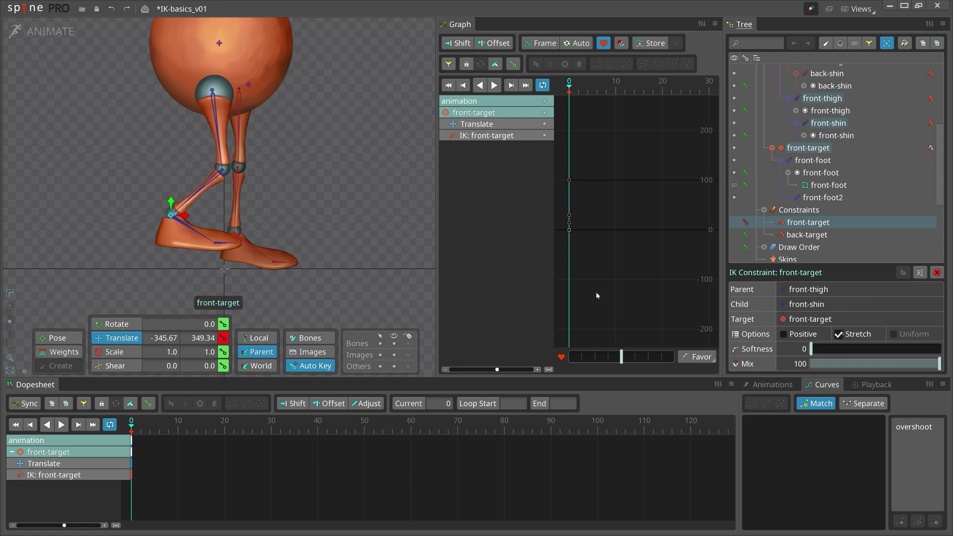
scroll(218, 223, down, 2)
drag(179, 221, 168, 264)
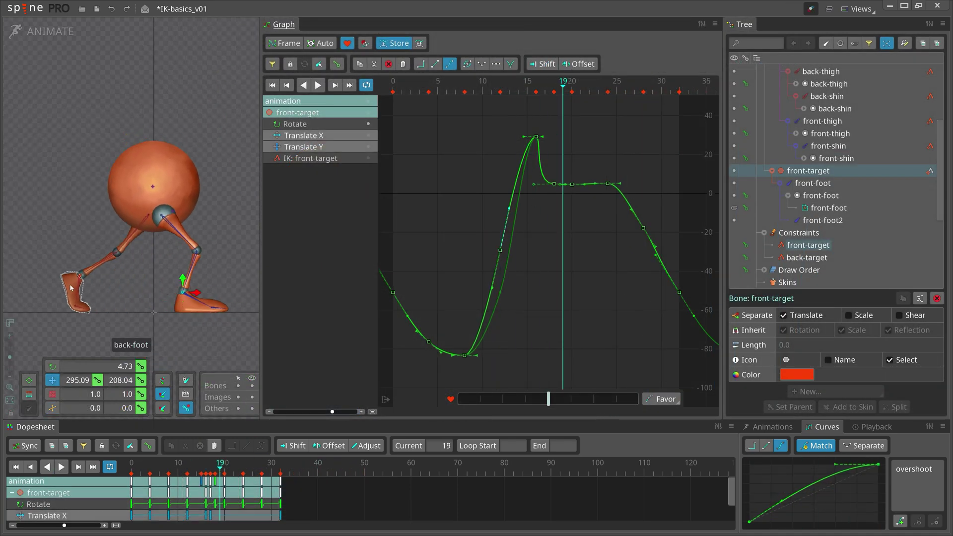
Select back-target and show its Translate X and Translate Y curves in the Graph
click(71, 286)
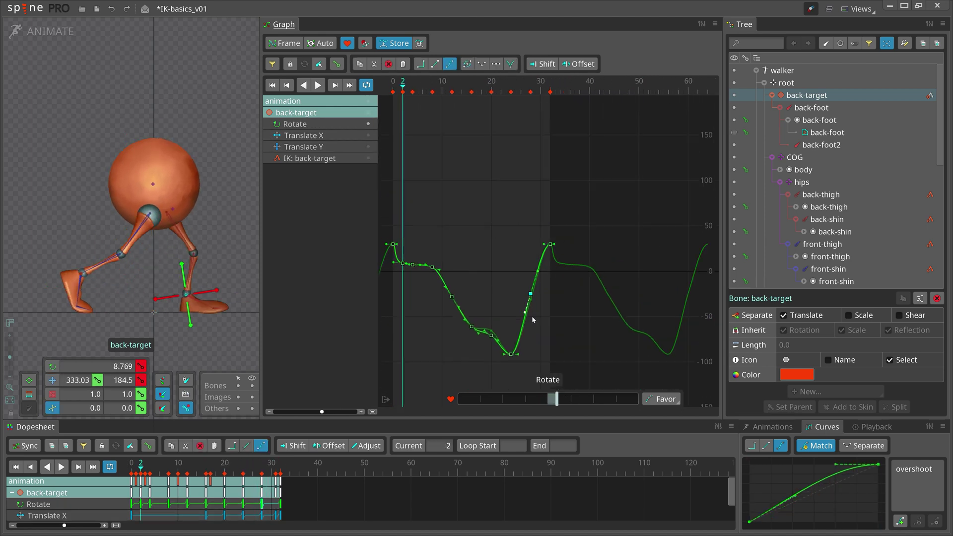
click(303, 136)
shift+click(303, 147)
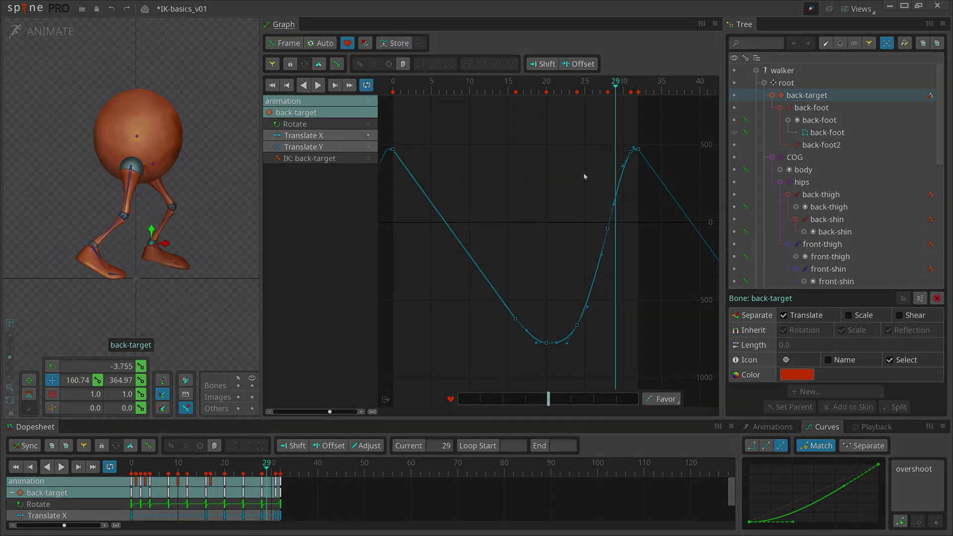